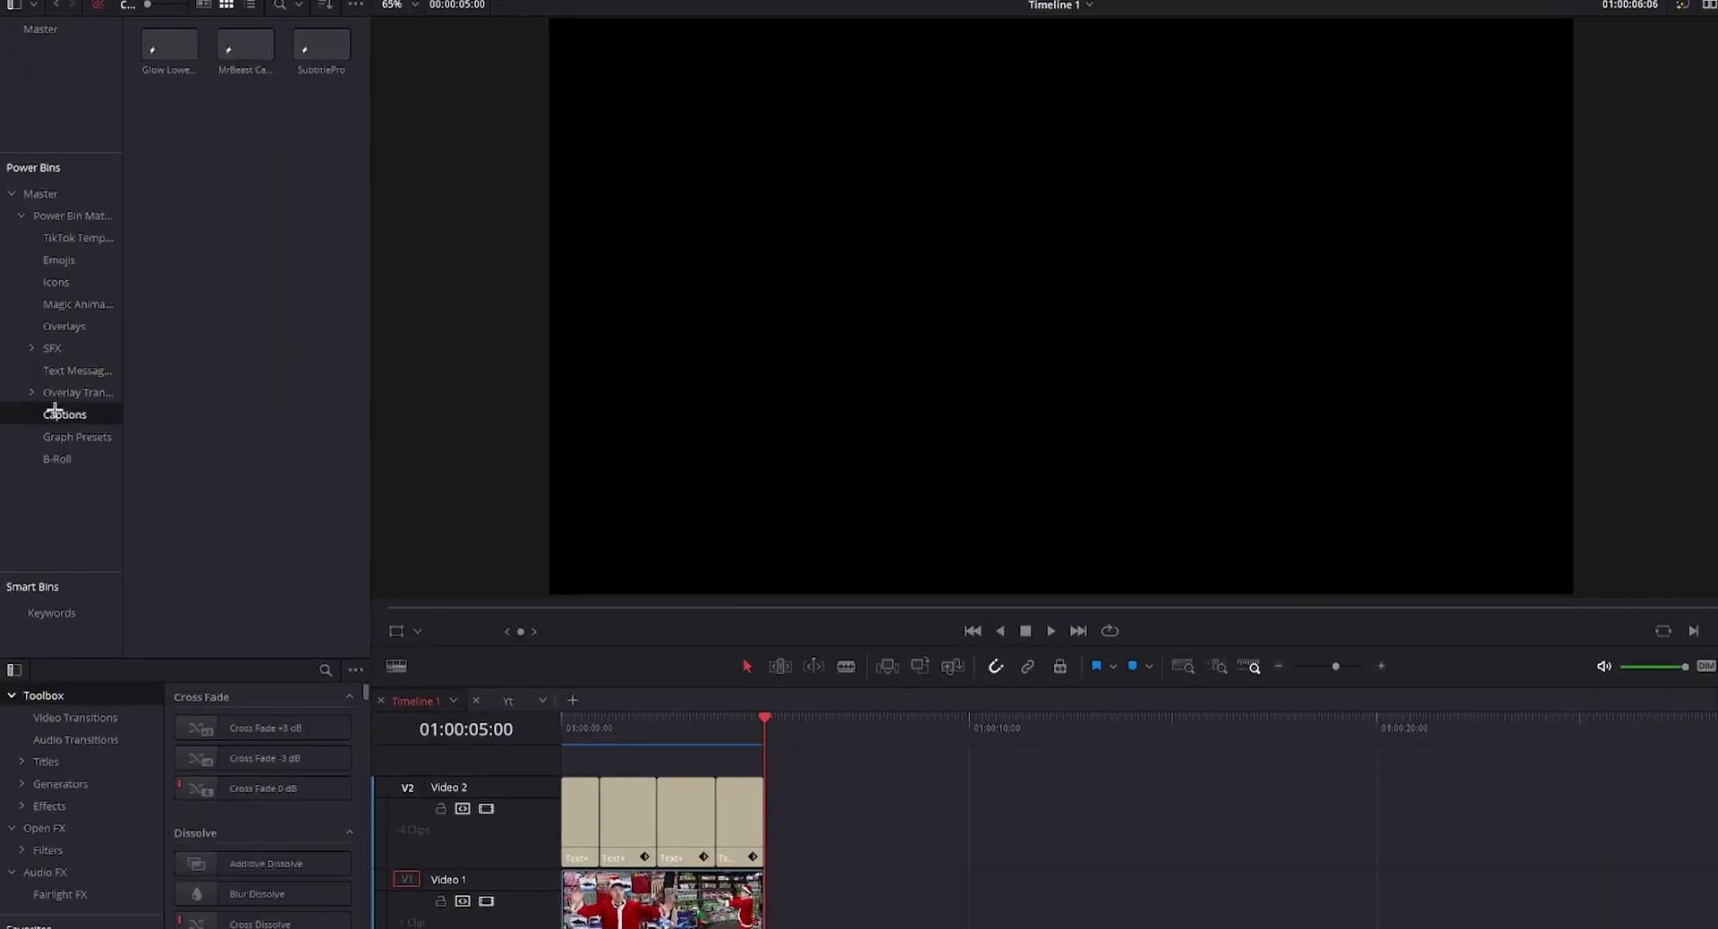
- Drop the MrBeast caption preset from the Captions power bin onto Video 2 as a demo
{"action": "left_click_drag", "start_coordinate": [200, 81], "coordinate": [728, 694]}
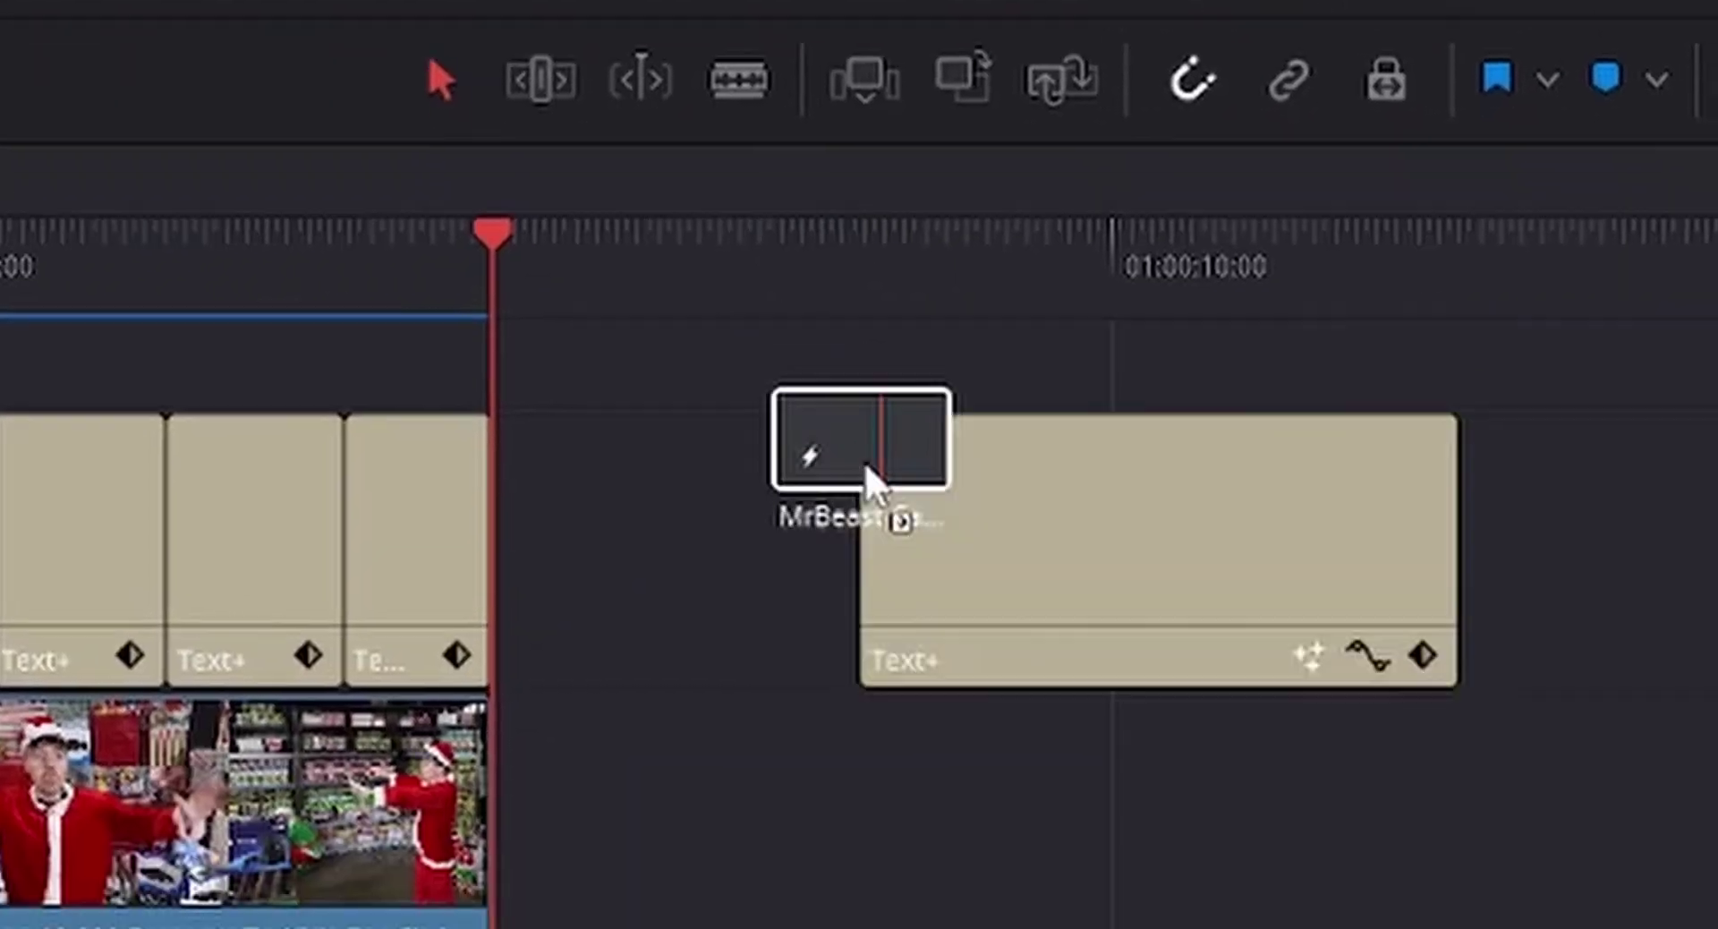
{"action": "left_click_drag", "start_coordinate": [864, 462], "coordinate": [862, 475]}
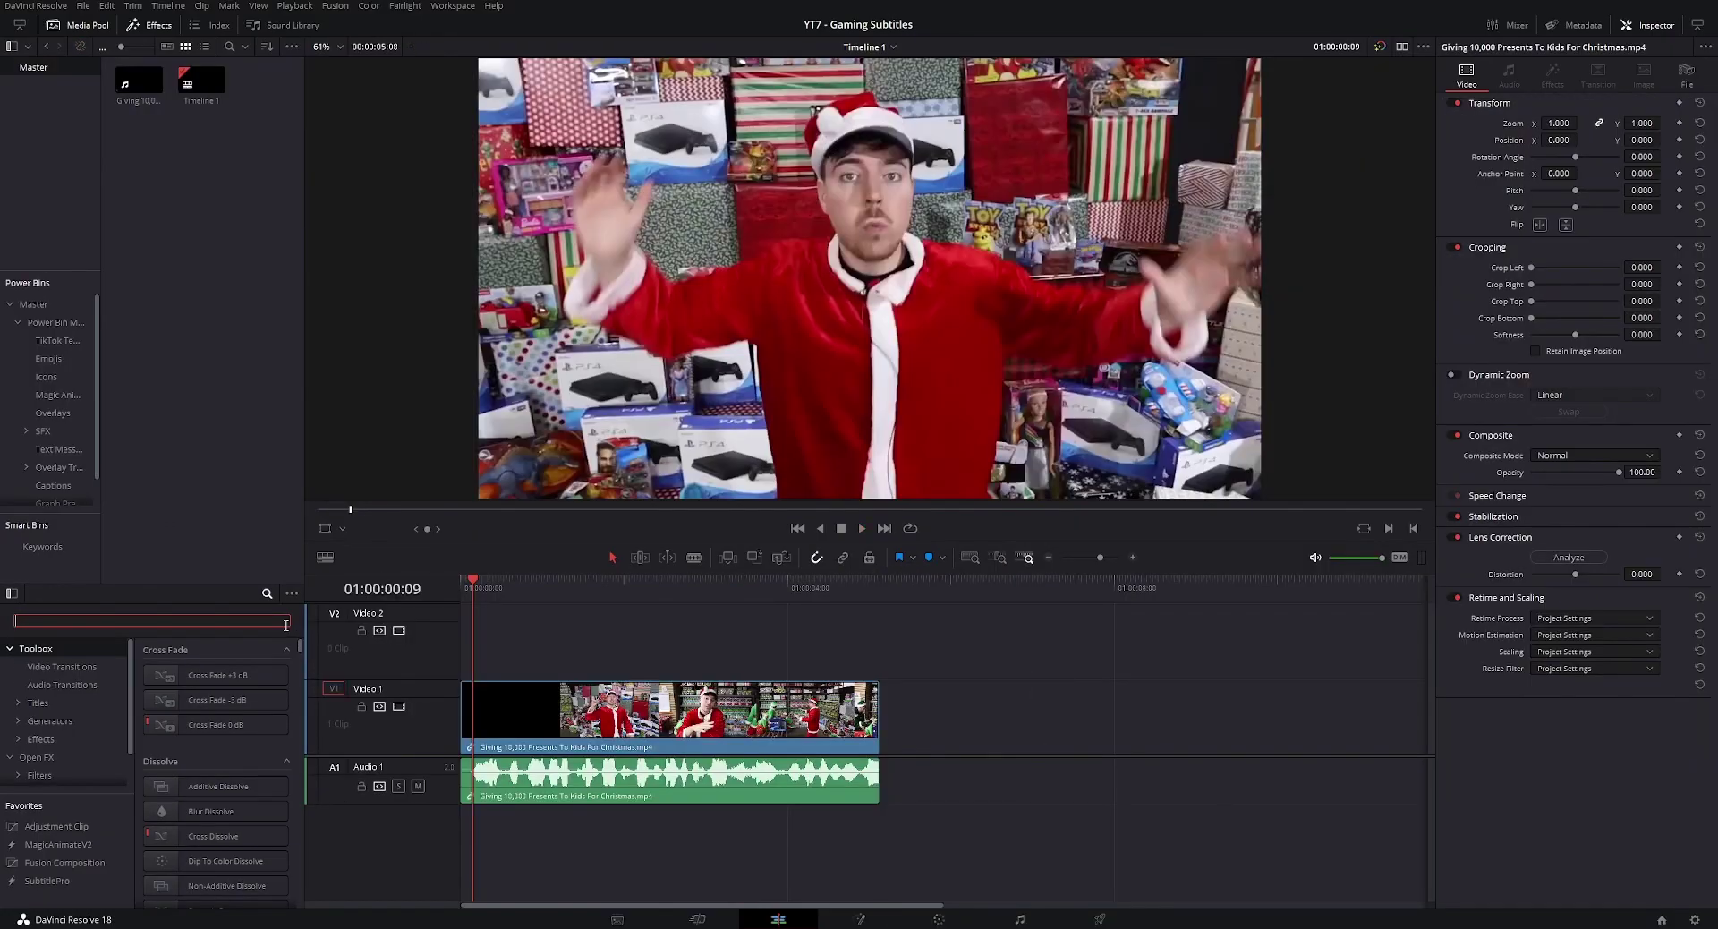
- Search Effects for 'text' and place a Text+ title on Video 2 above the footage
{"action": "type", "text": "text"}
{"action": "left_click", "coordinate": [192, 702]}
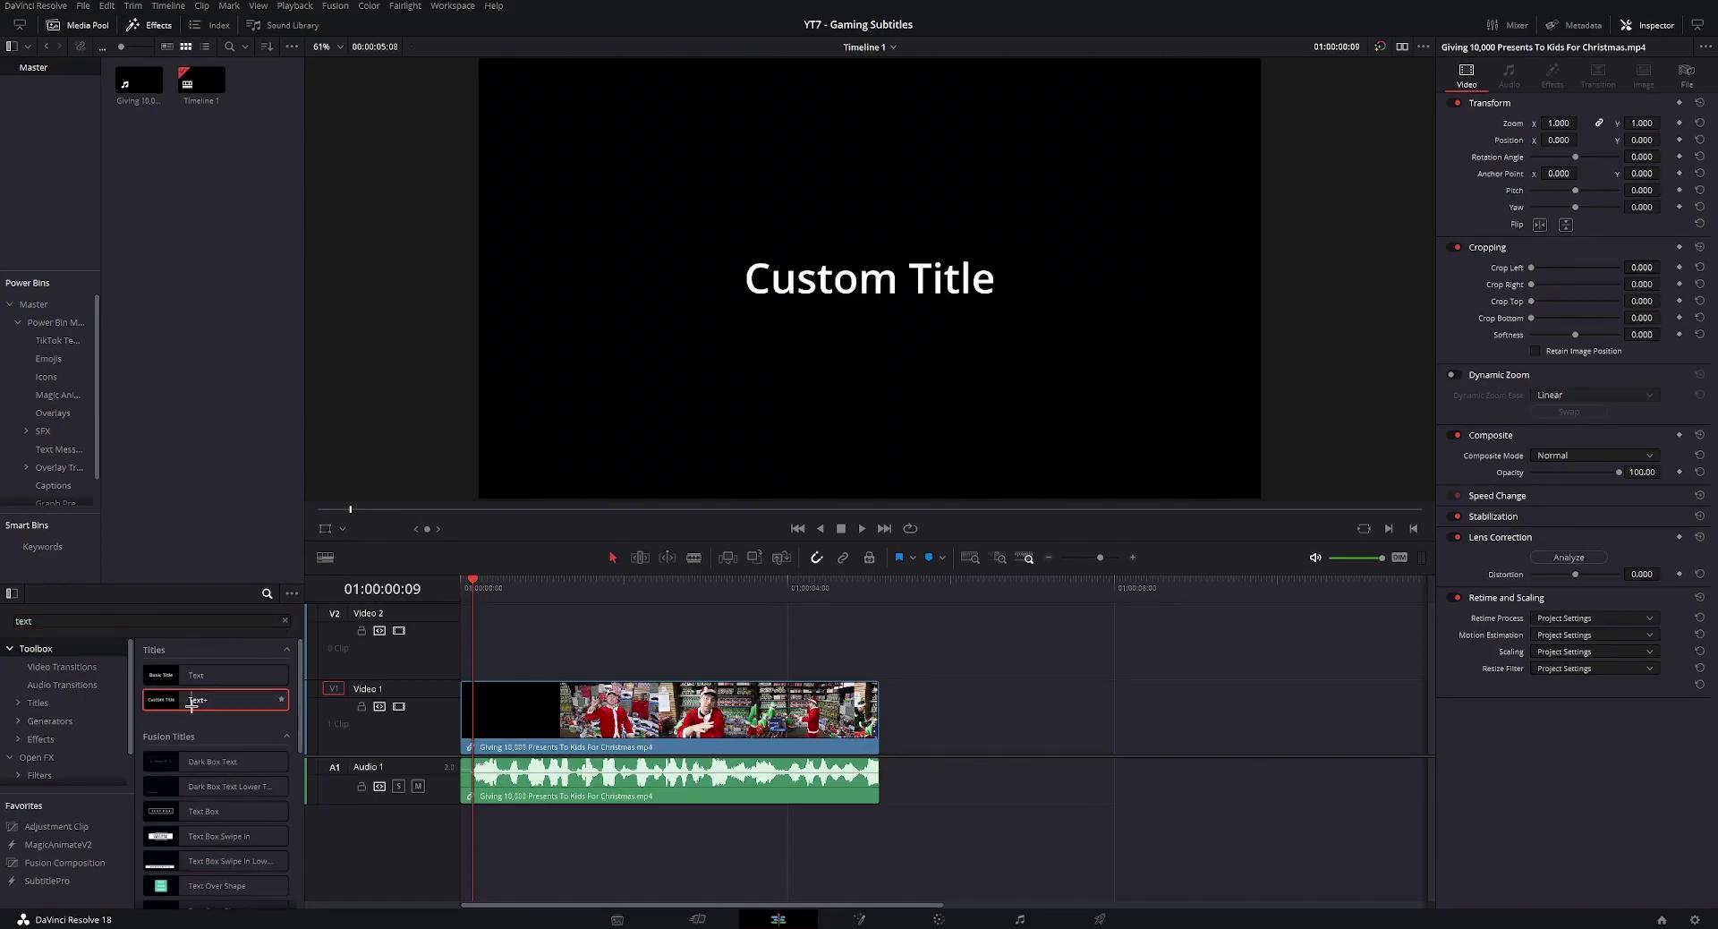
{"action": "left_click_drag", "start_coordinate": [192, 703], "coordinate": [461, 639]}
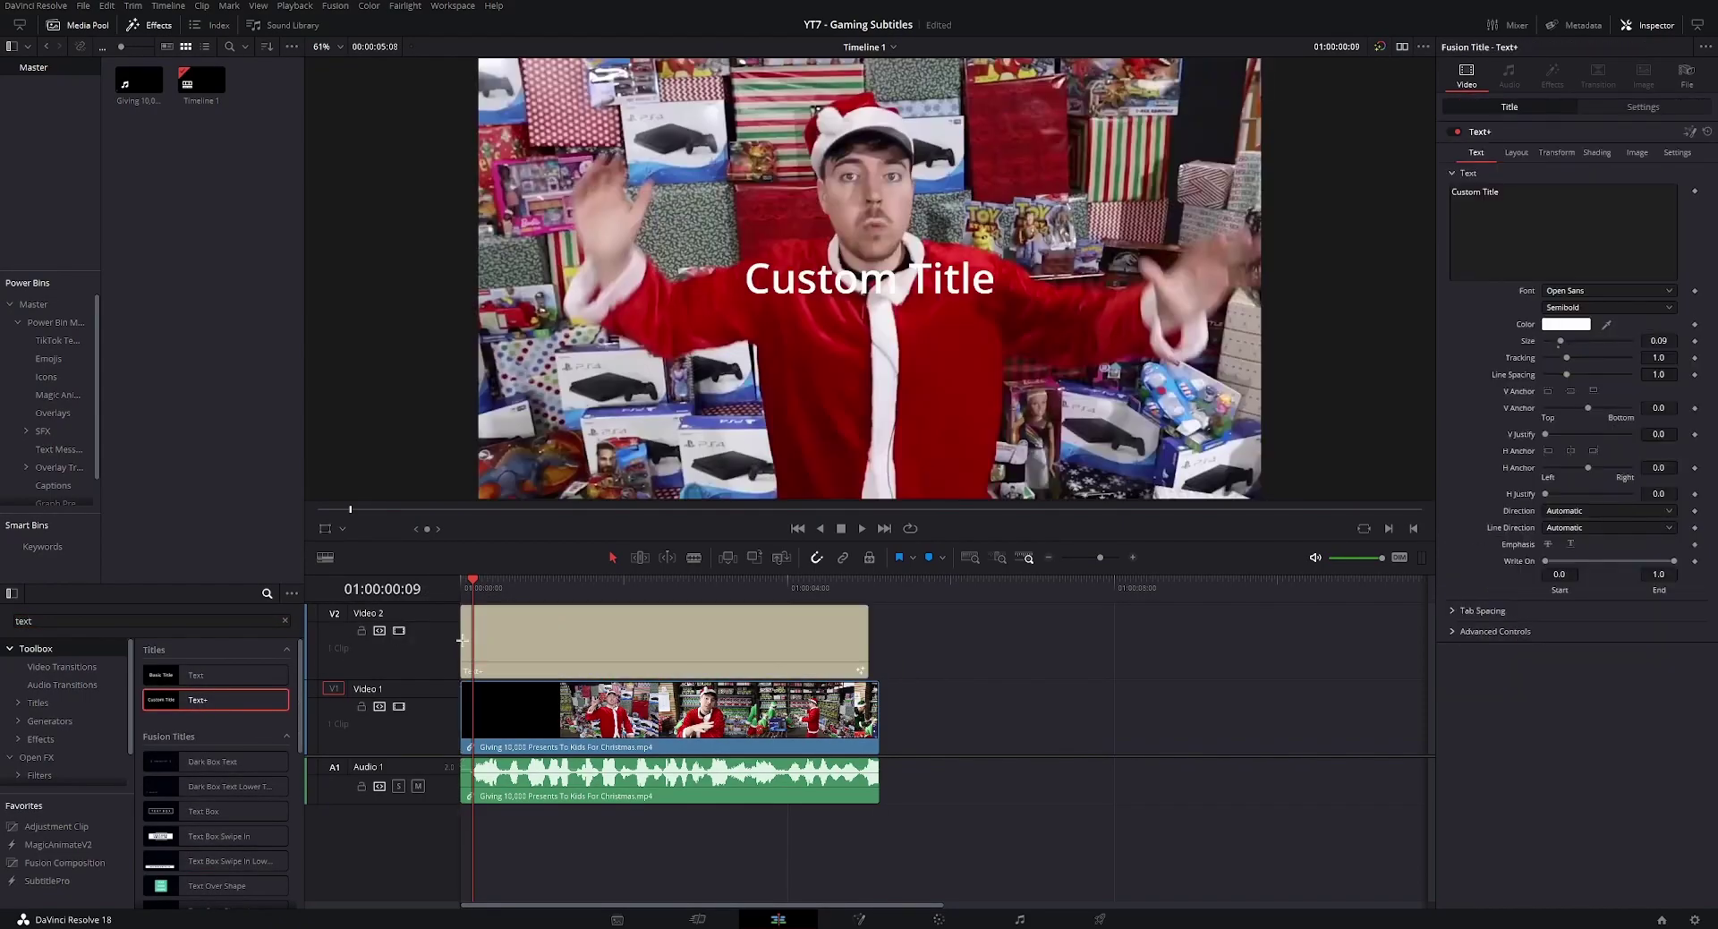
- Set the title's font to Komika Axis with the Regular style
{"action": "scroll", "coordinate": [1569, 307], "scroll_direction": "up", "scroll_amount": 1}
{"action": "left_click", "coordinate": [1601, 291]}
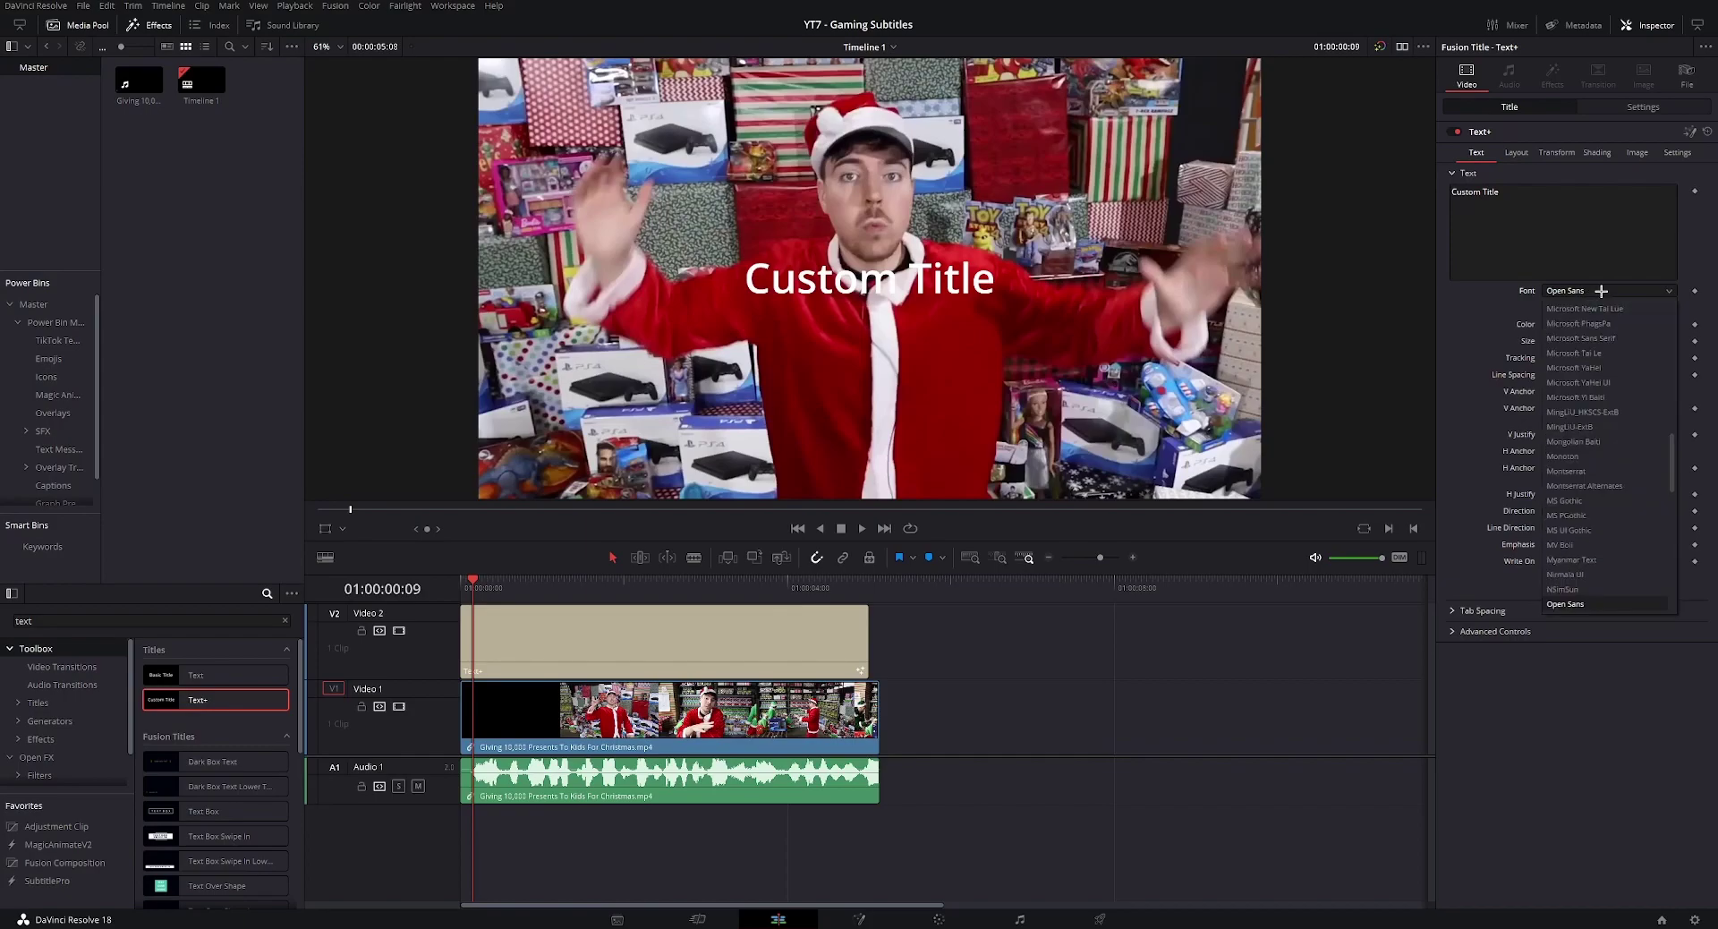
{"action": "left_click", "coordinate": [1590, 307]}
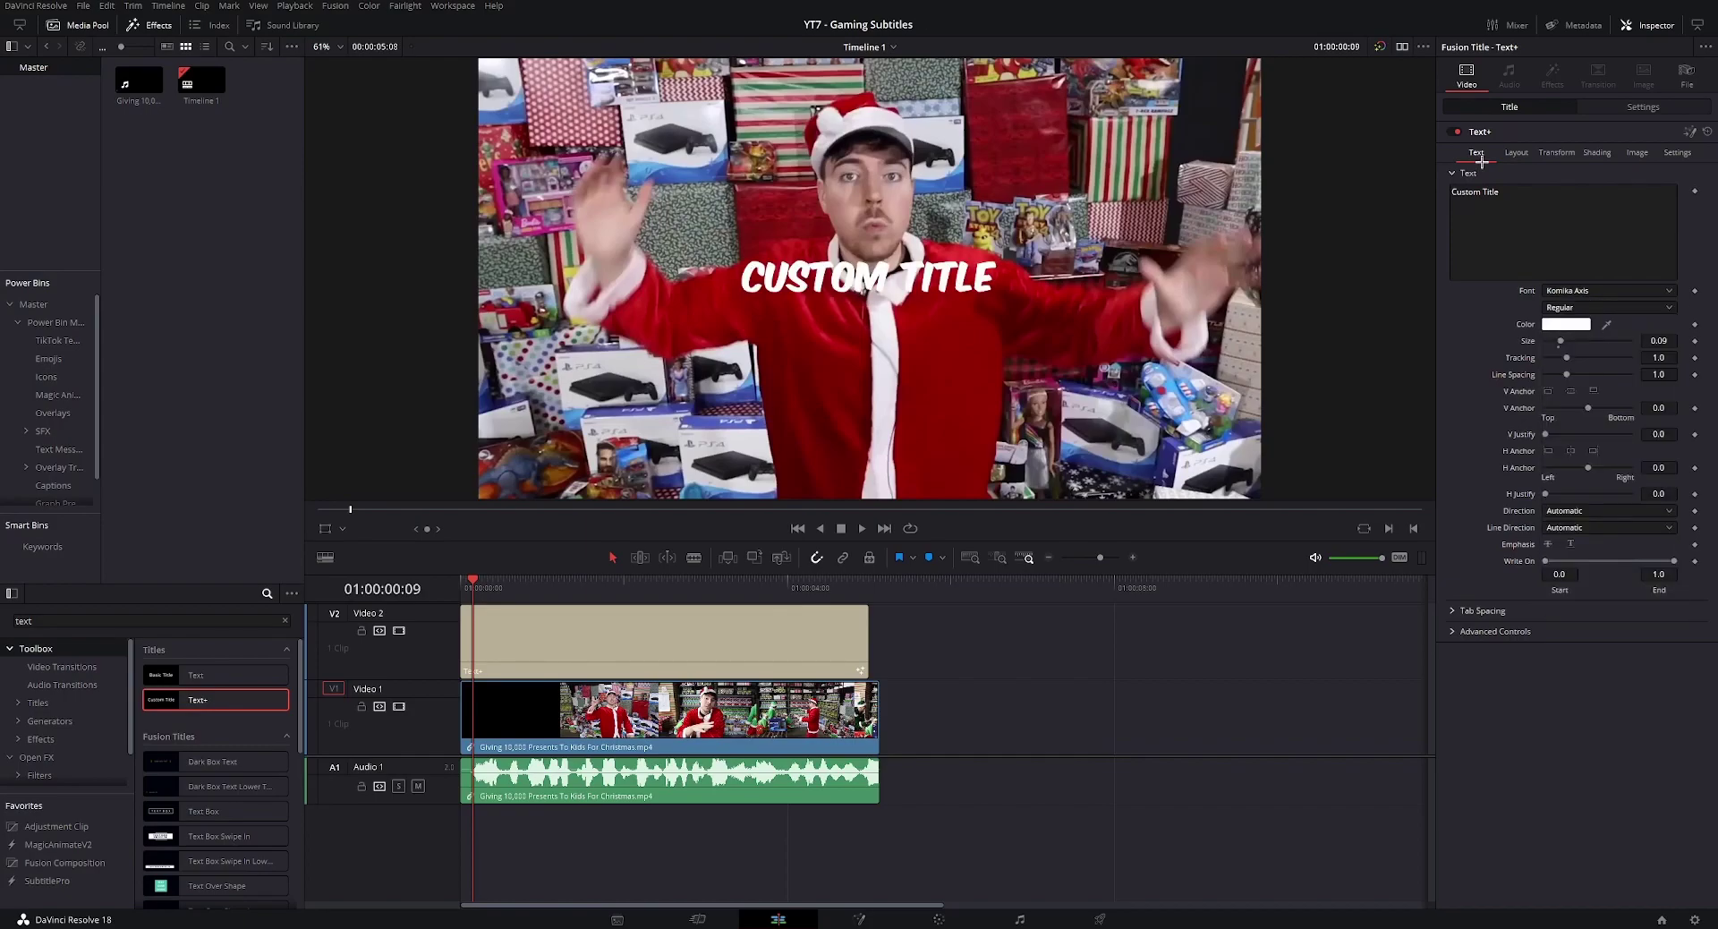
- Enable Shading element 2 as a black outline and raise its thickness
{"action": "left_click", "coordinate": [1594, 154]}
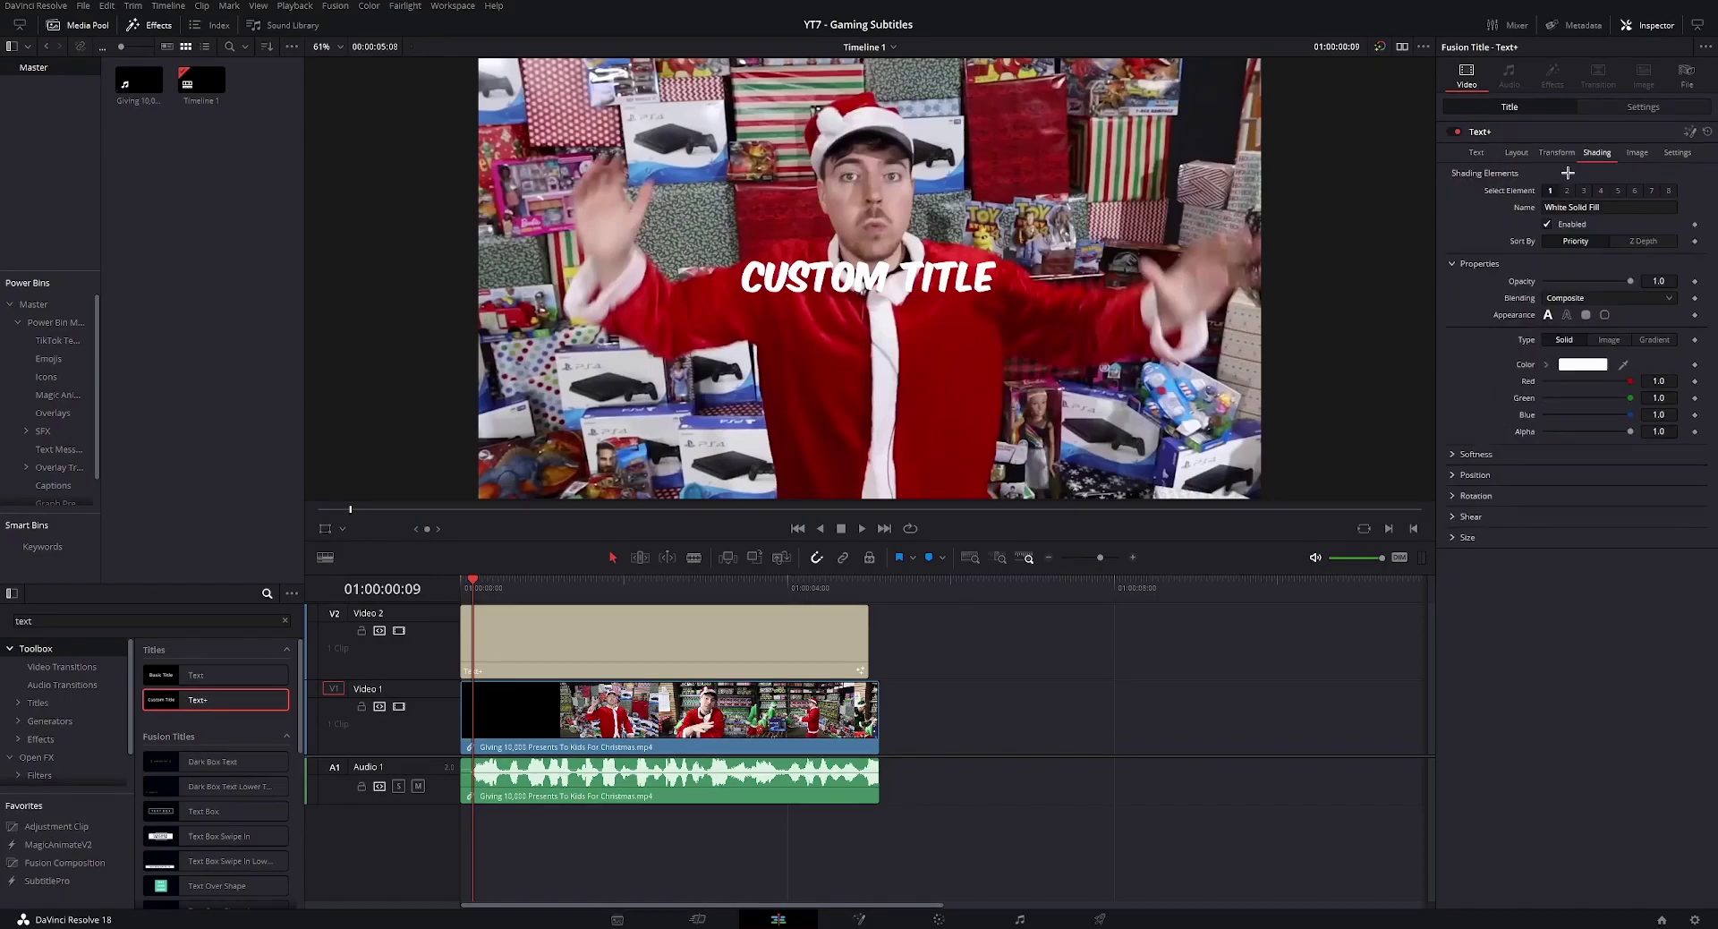
{"action": "left_click", "coordinate": [1548, 224]}
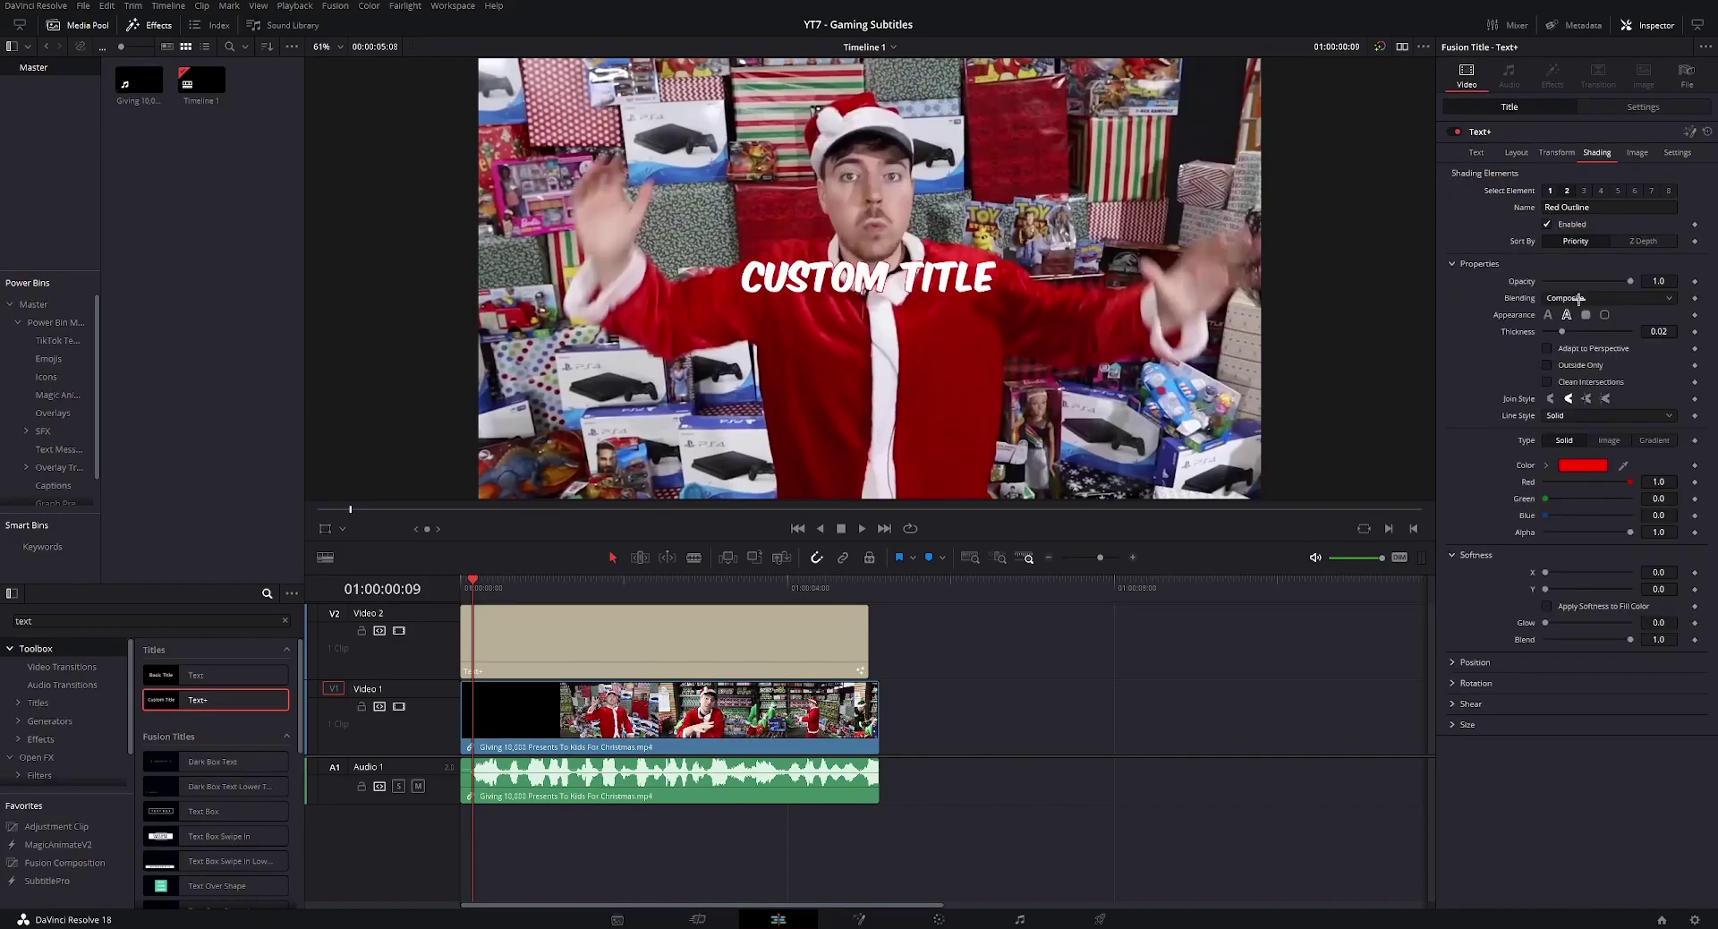
{"action": "left_click", "coordinate": [1582, 465]}
{"action": "left_click", "coordinate": [697, 360]}
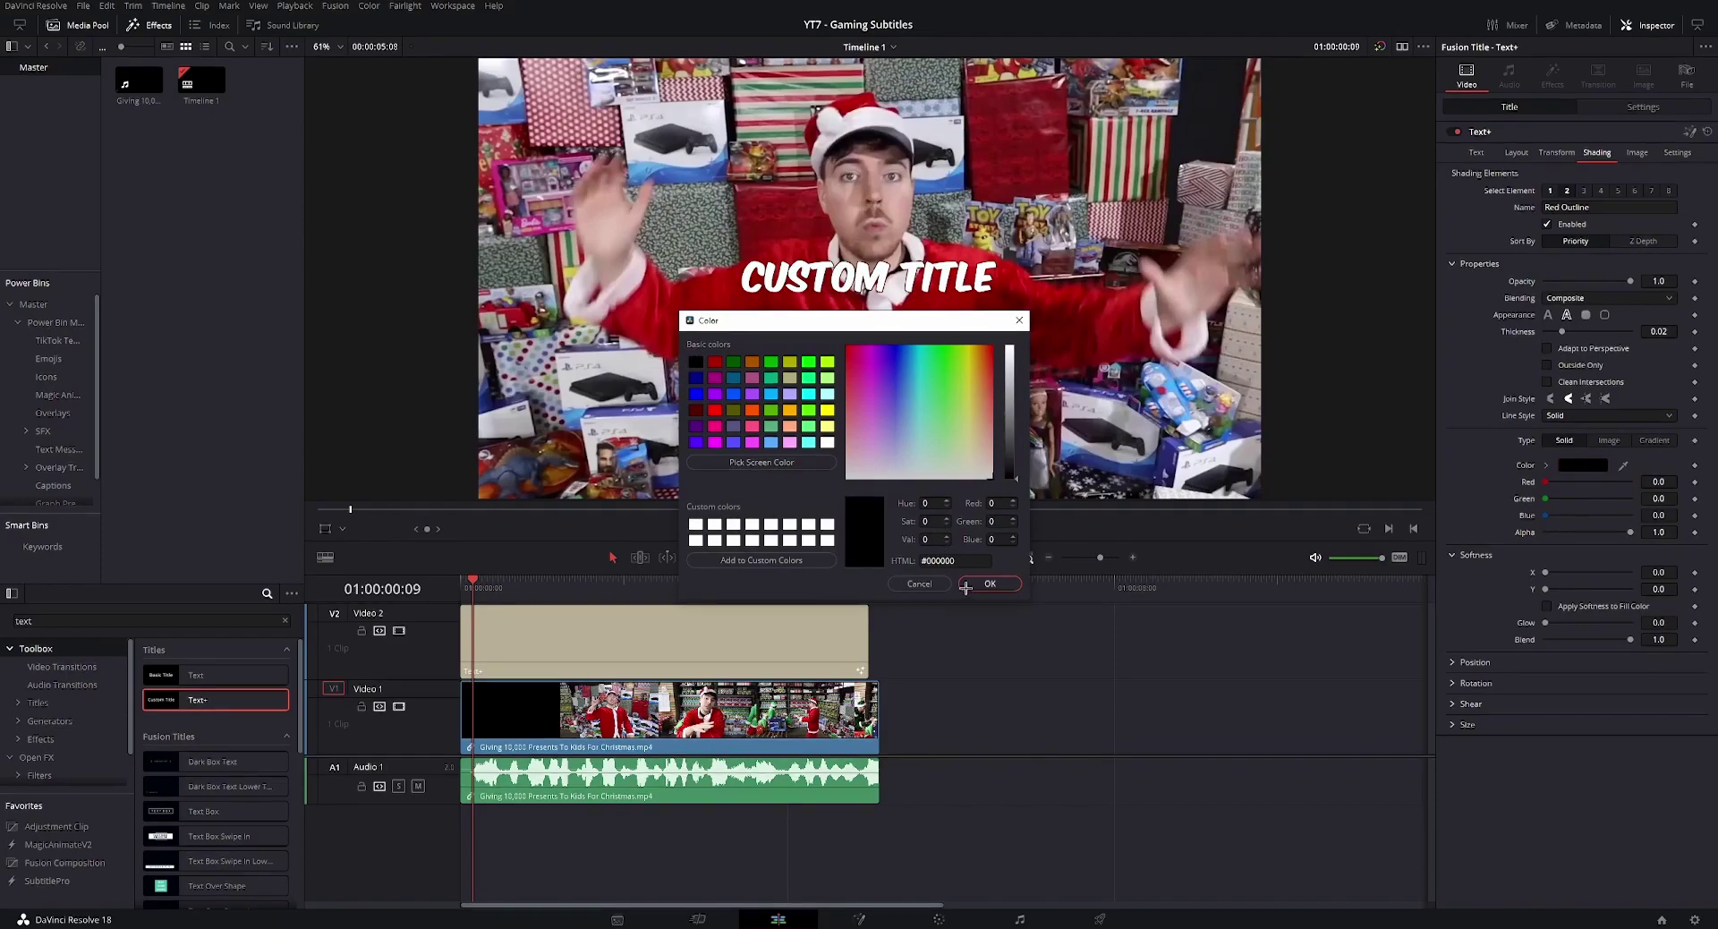
{"action": "left_click", "coordinate": [990, 583]}
{"action": "left_click_drag", "start_coordinate": [1562, 331], "coordinate": [1618, 331]}
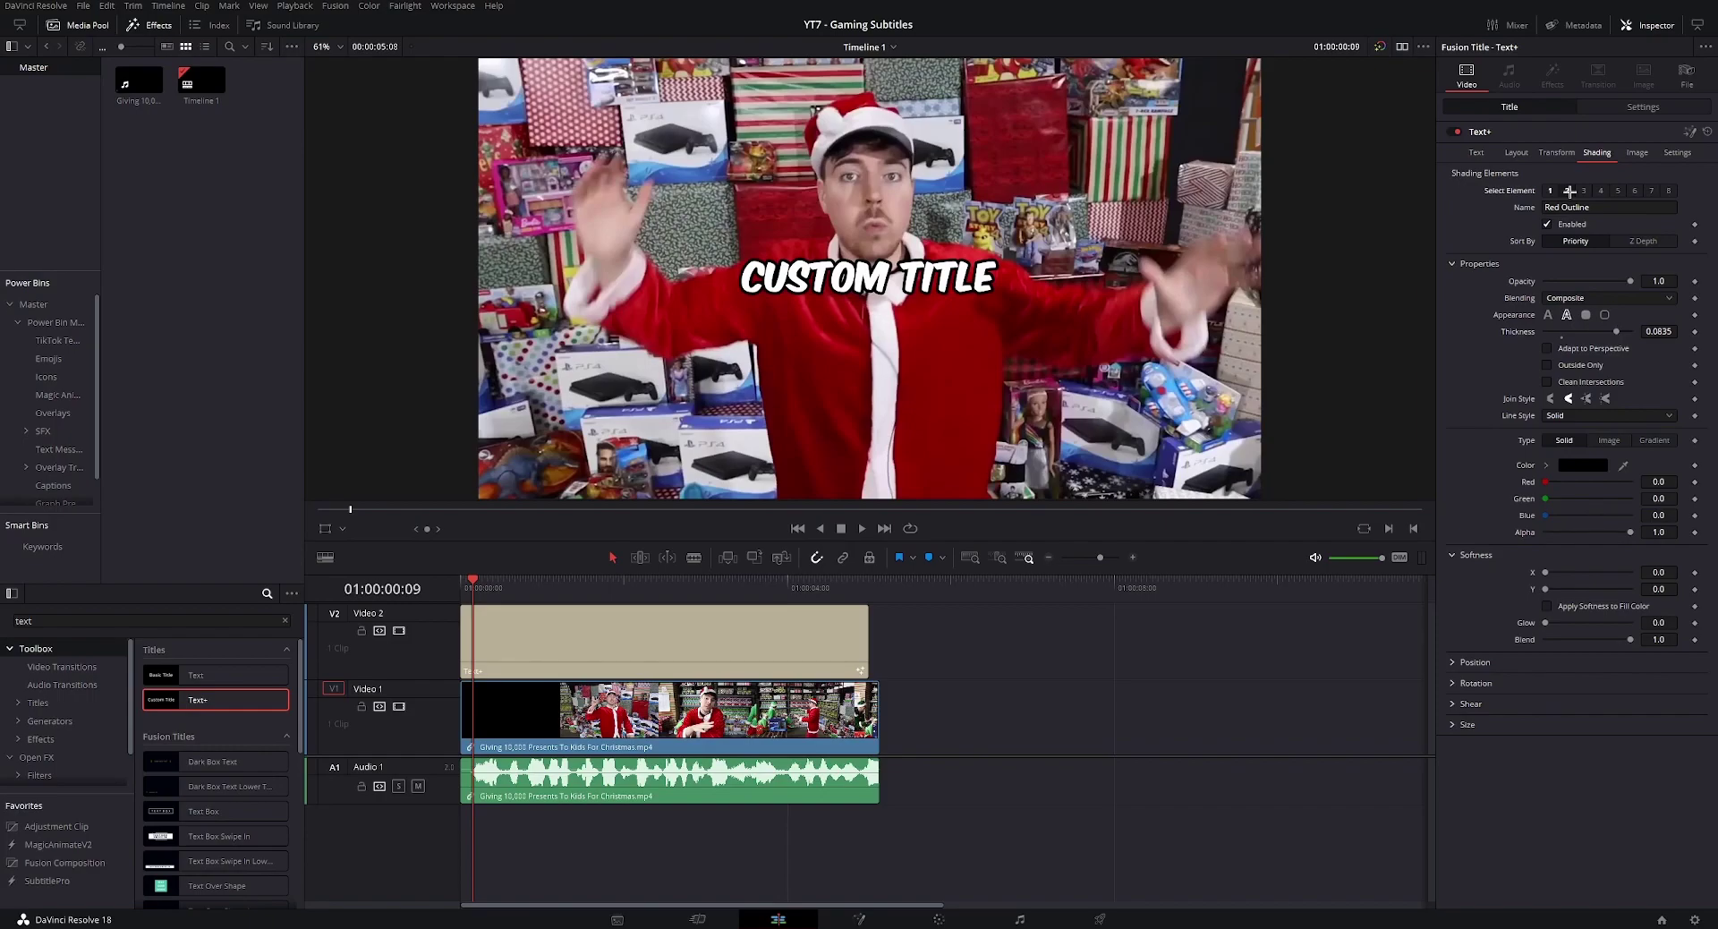
- Enable the Black Shadow element with softness 7.4 on X and 12.13 on Y
{"action": "left_click", "coordinate": [1584, 190]}
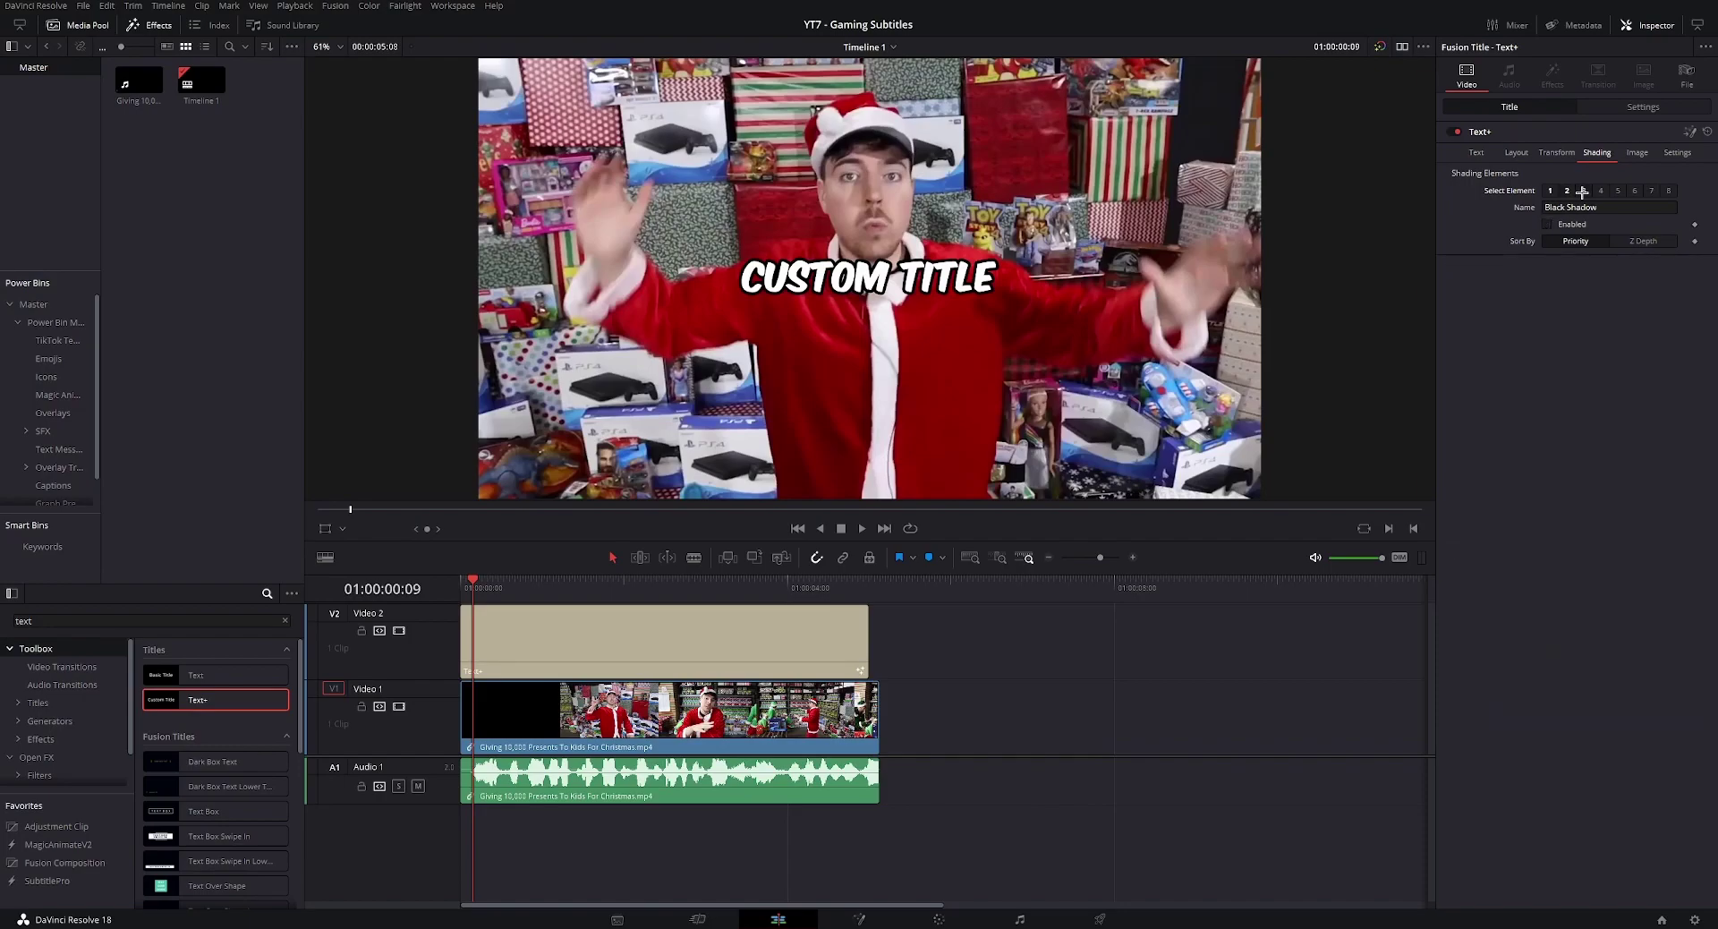
{"action": "left_click", "coordinate": [1548, 223]}
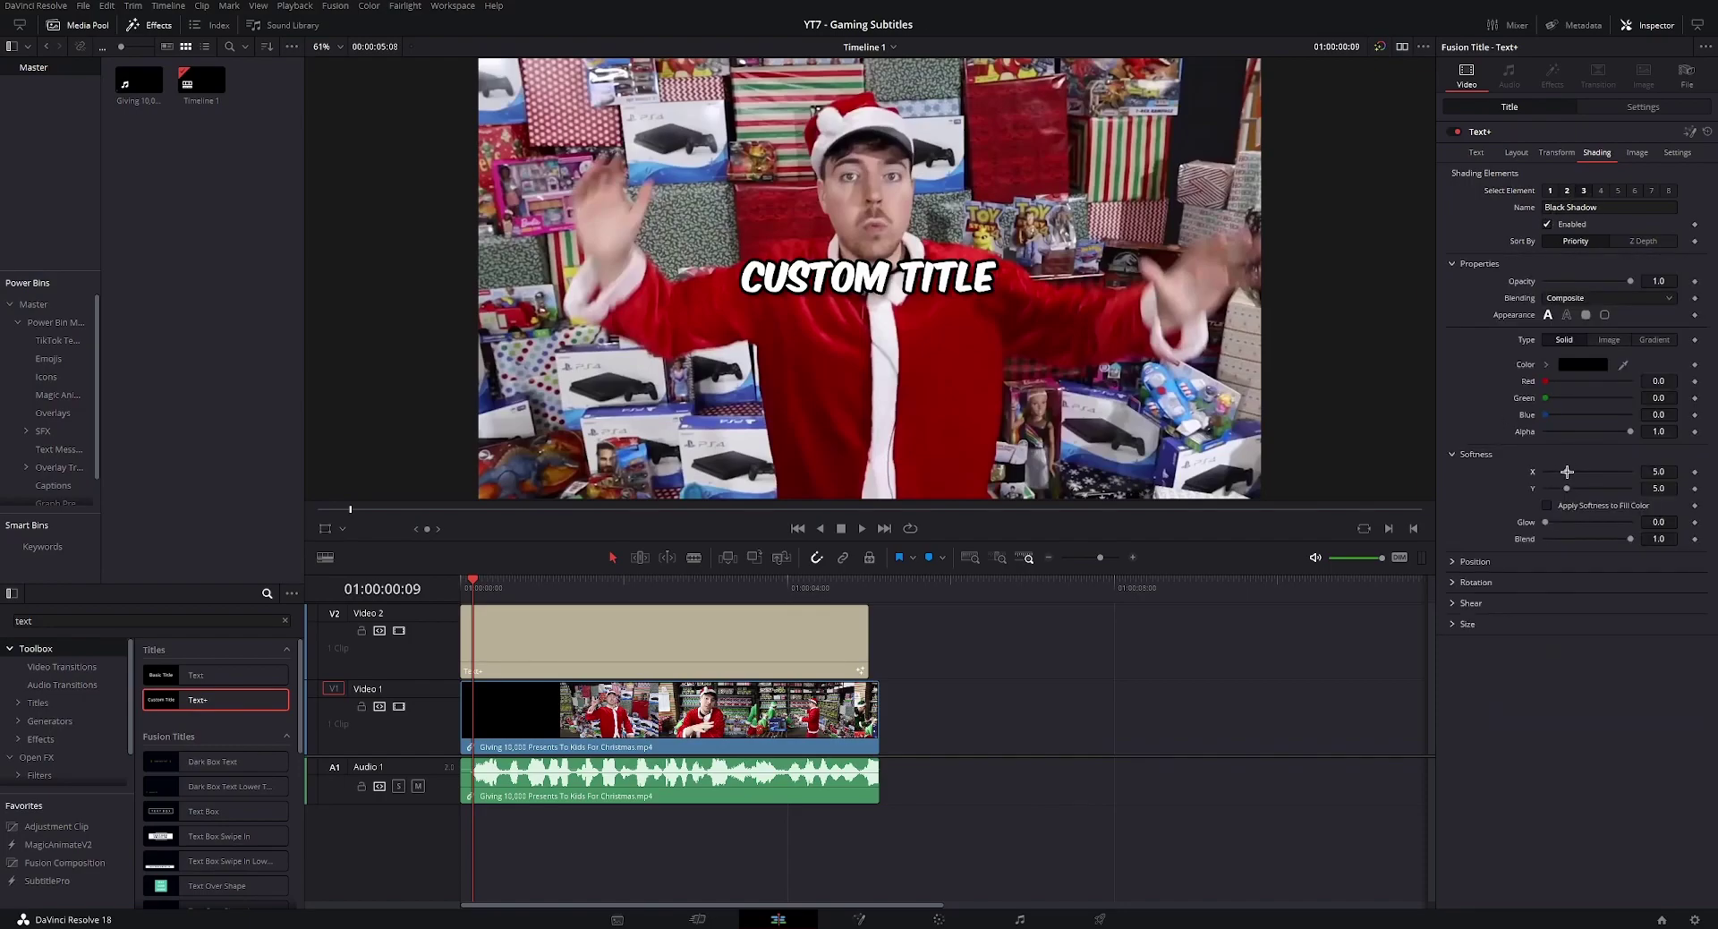
{"action": "left_click_drag", "start_coordinate": [1563, 470], "coordinate": [1599, 476]}
{"action": "left_click", "coordinate": [1476, 153]}
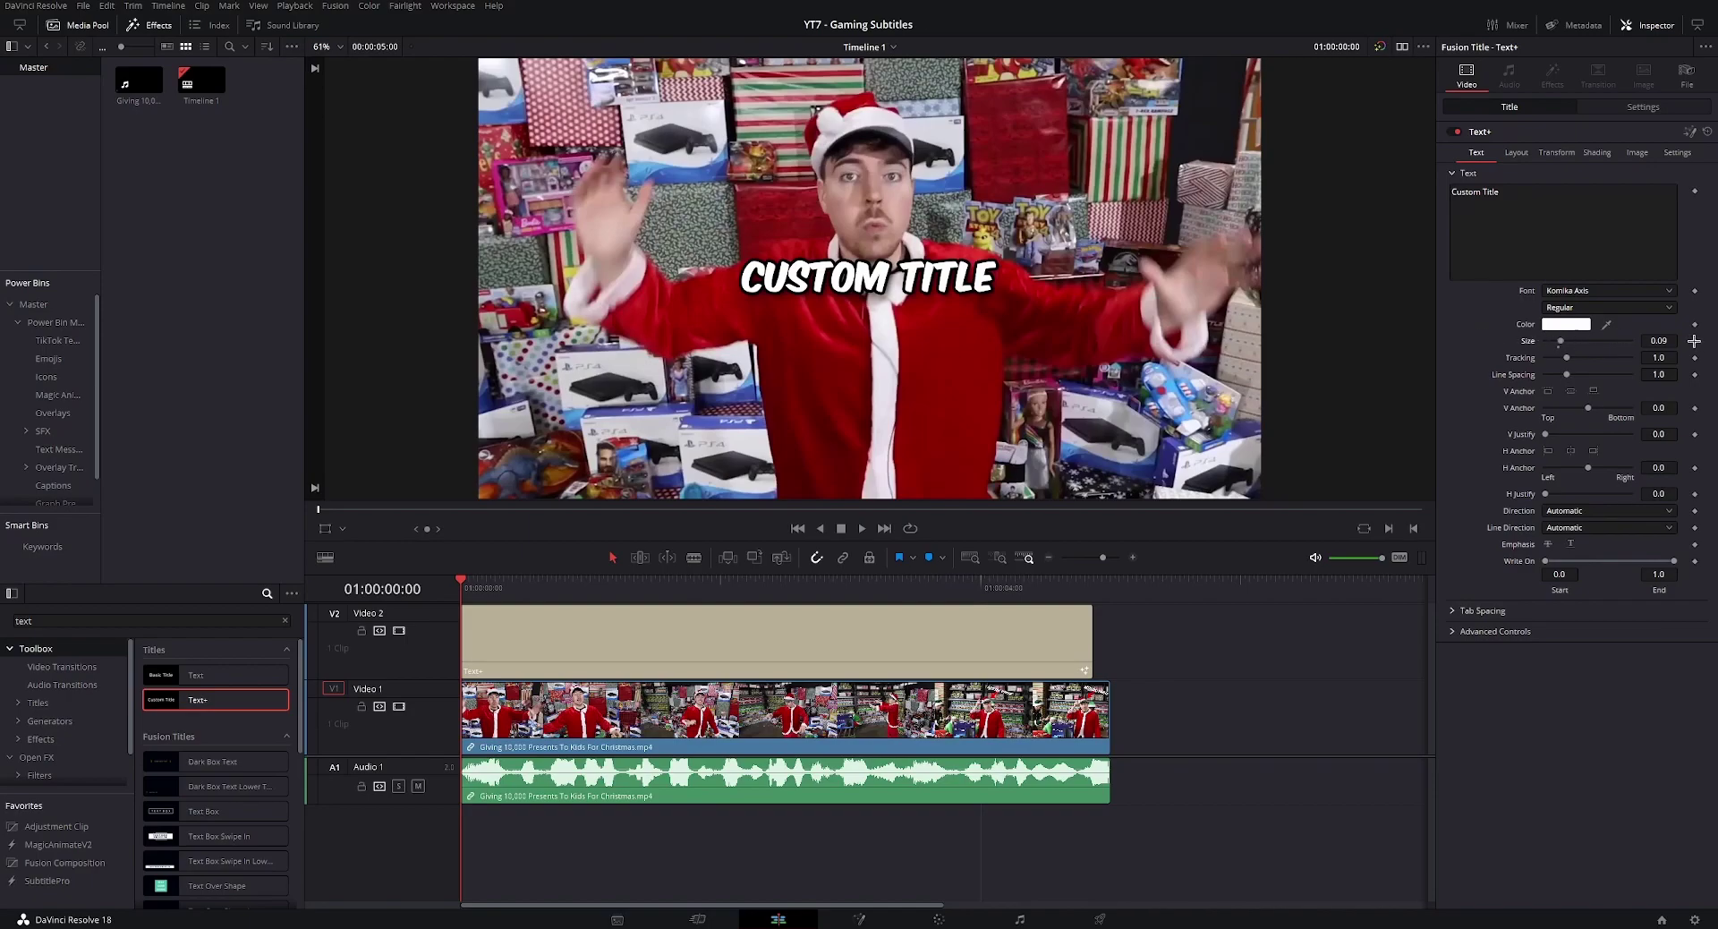
- Keyframe the title Size at its start, then set Size 0.11 a few frames in
{"action": "left_click", "coordinate": [1693, 341]}
{"action": "key", "text": "space"}
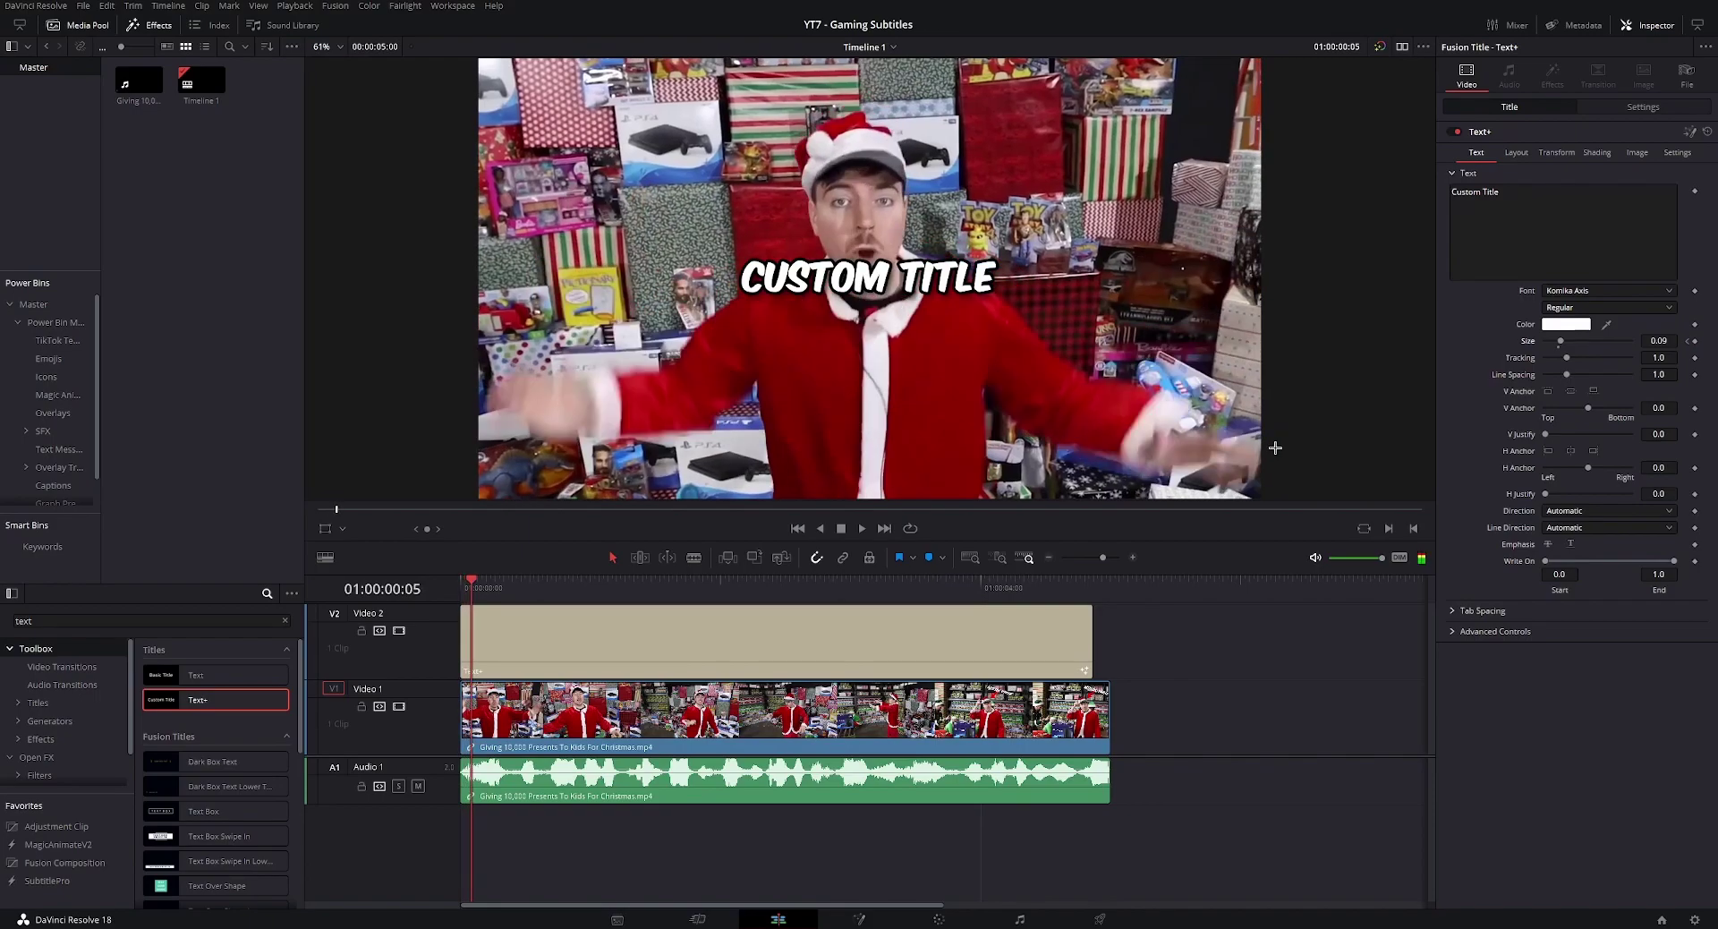
{"action": "left_click", "coordinate": [1659, 341]}
{"action": "type", "text": "0.11"}
{"action": "key", "text": "Tab"}
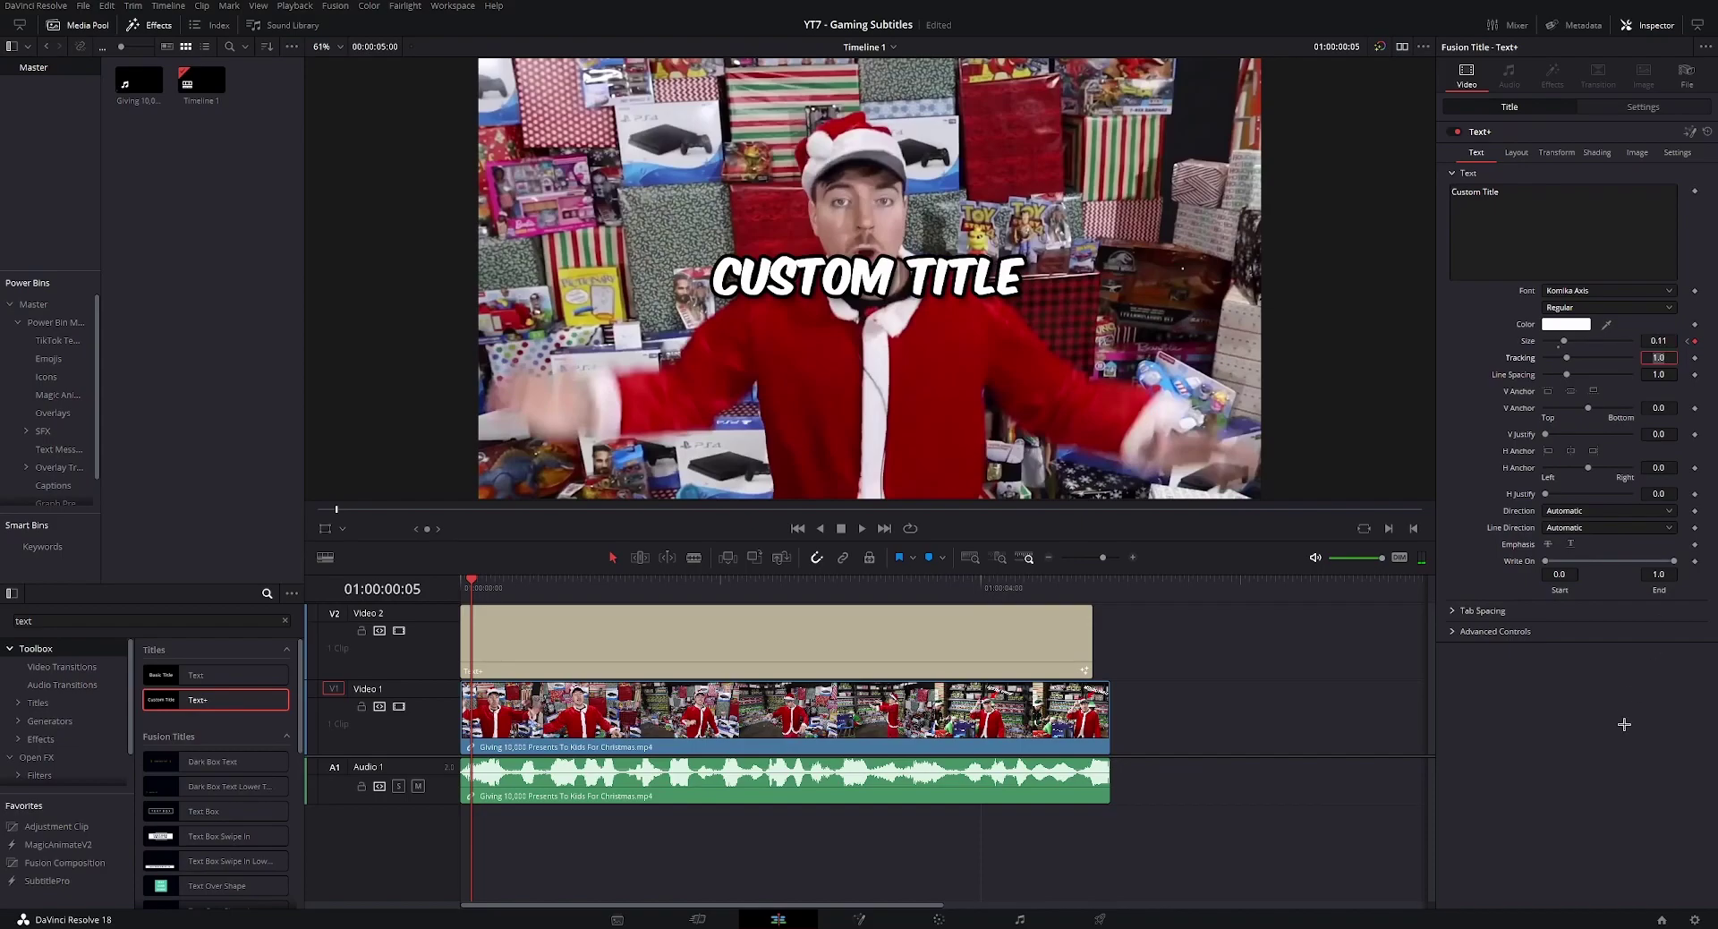
{"action": "left_click", "coordinate": [1623, 724]}
- Three frames later set Size to 0.1, then play back the pop-in animation
{"action": "key", "text": "Right"}
{"action": "key", "text": "Right"}
{"action": "key", "text": "Right"}
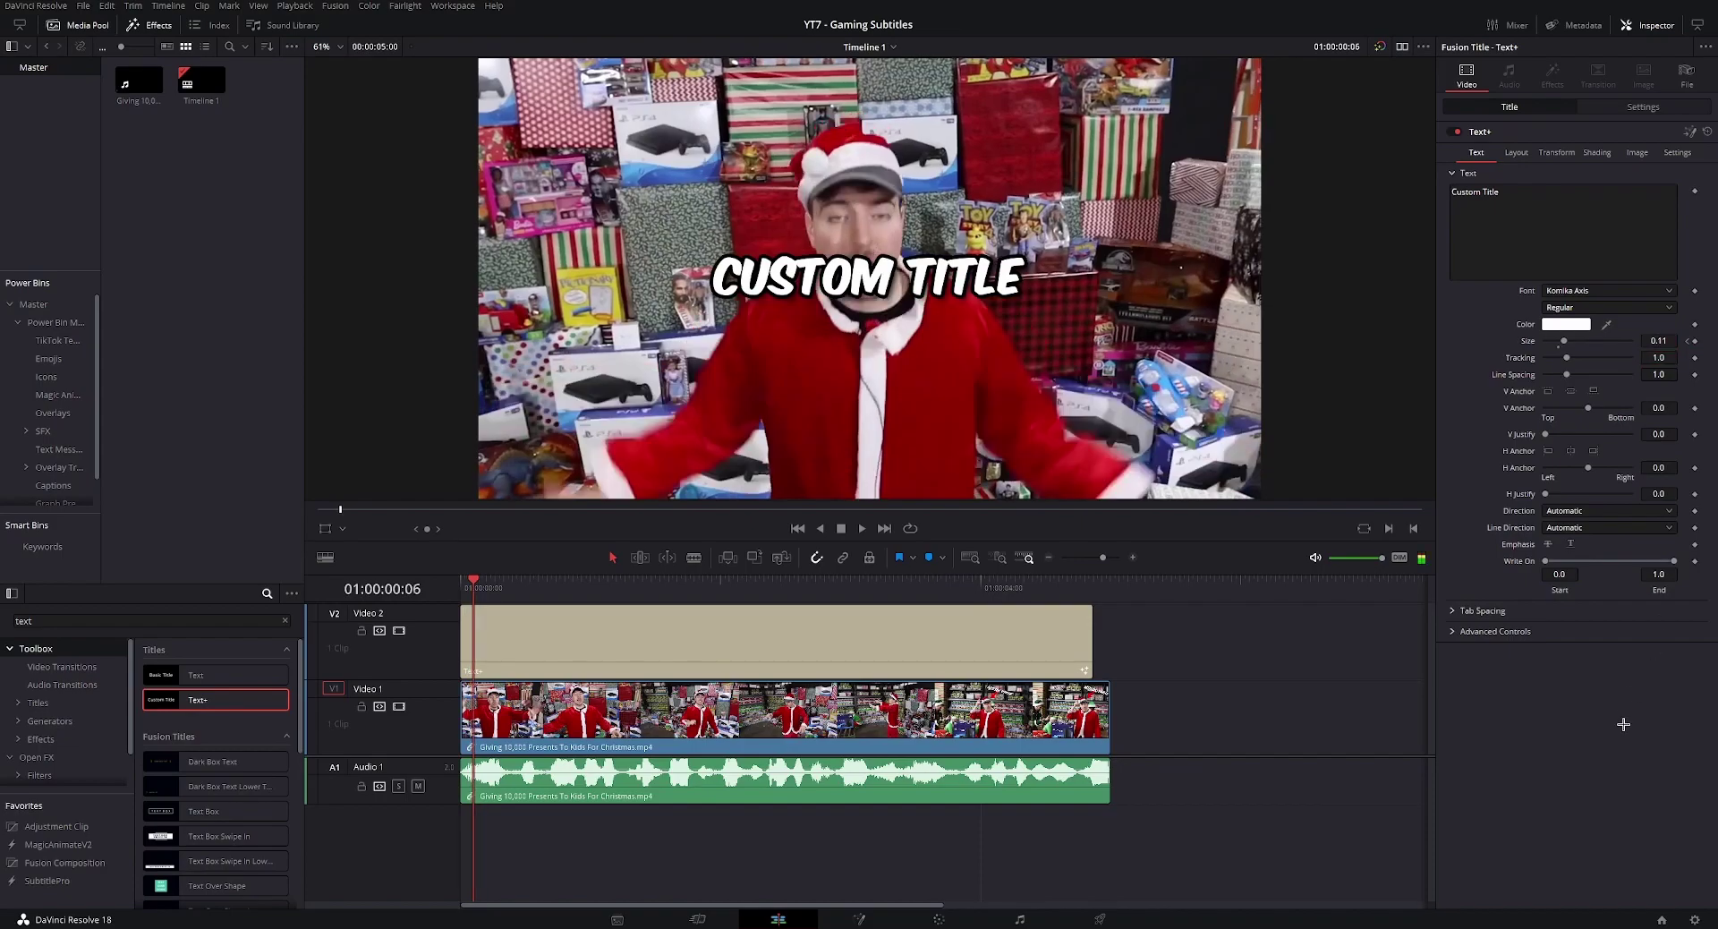
{"action": "left_click", "coordinate": [1660, 341]}
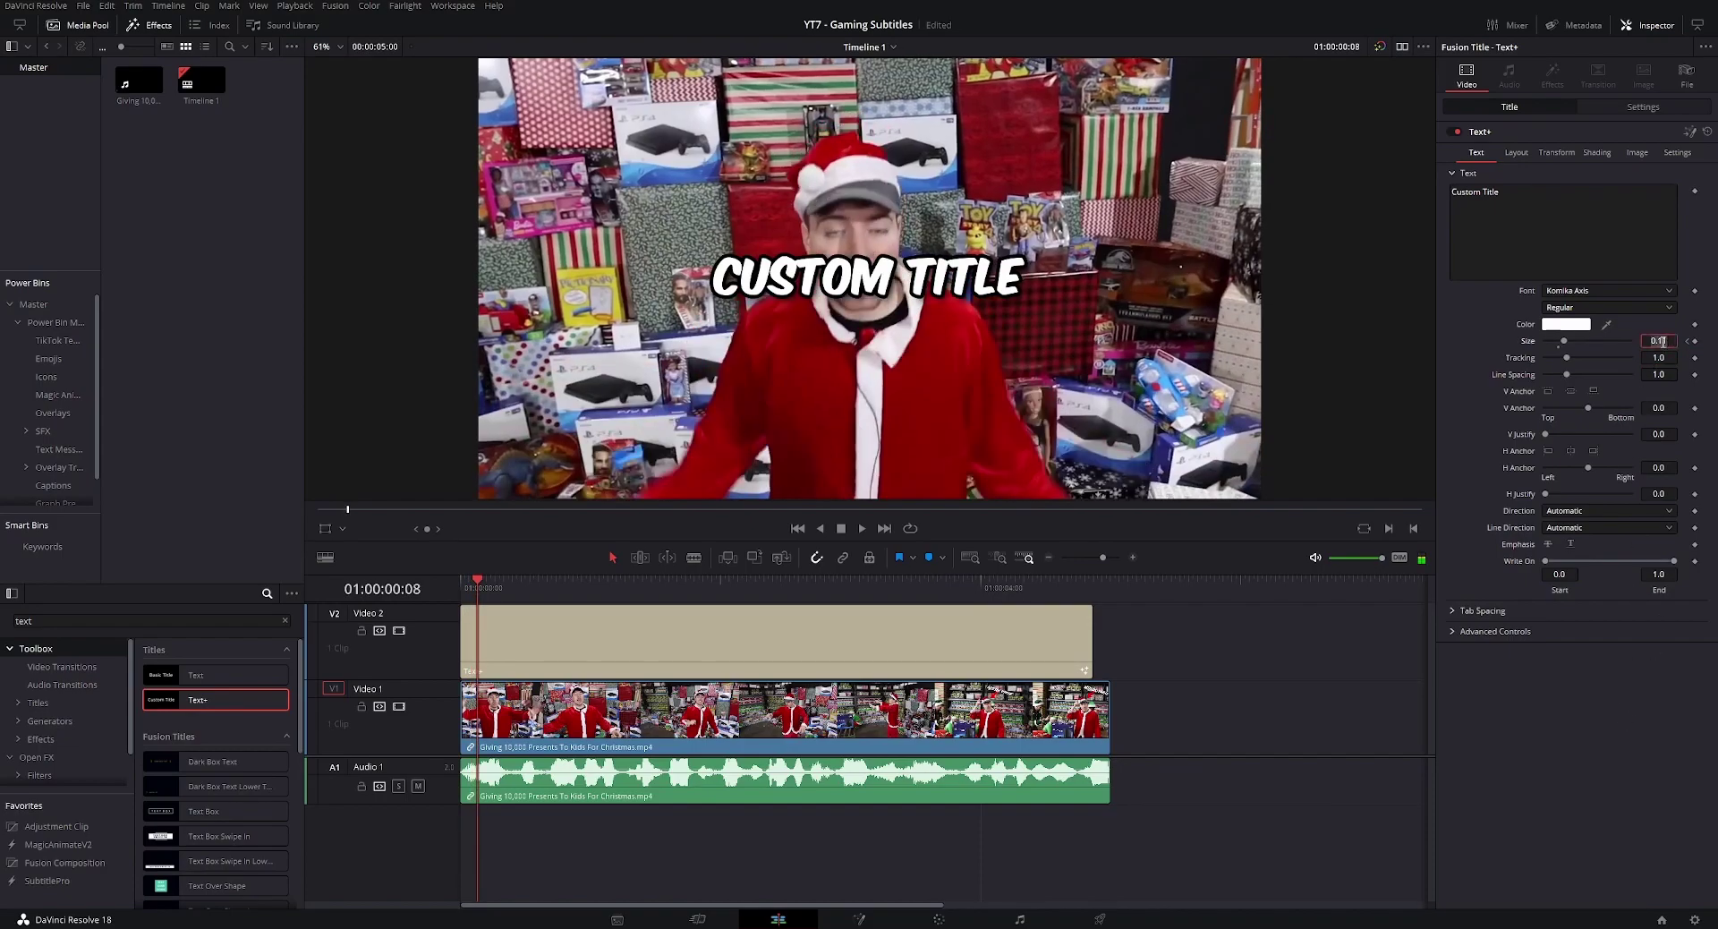
{"action": "type", "text": "0.1"}
{"action": "key", "text": "Tab"}
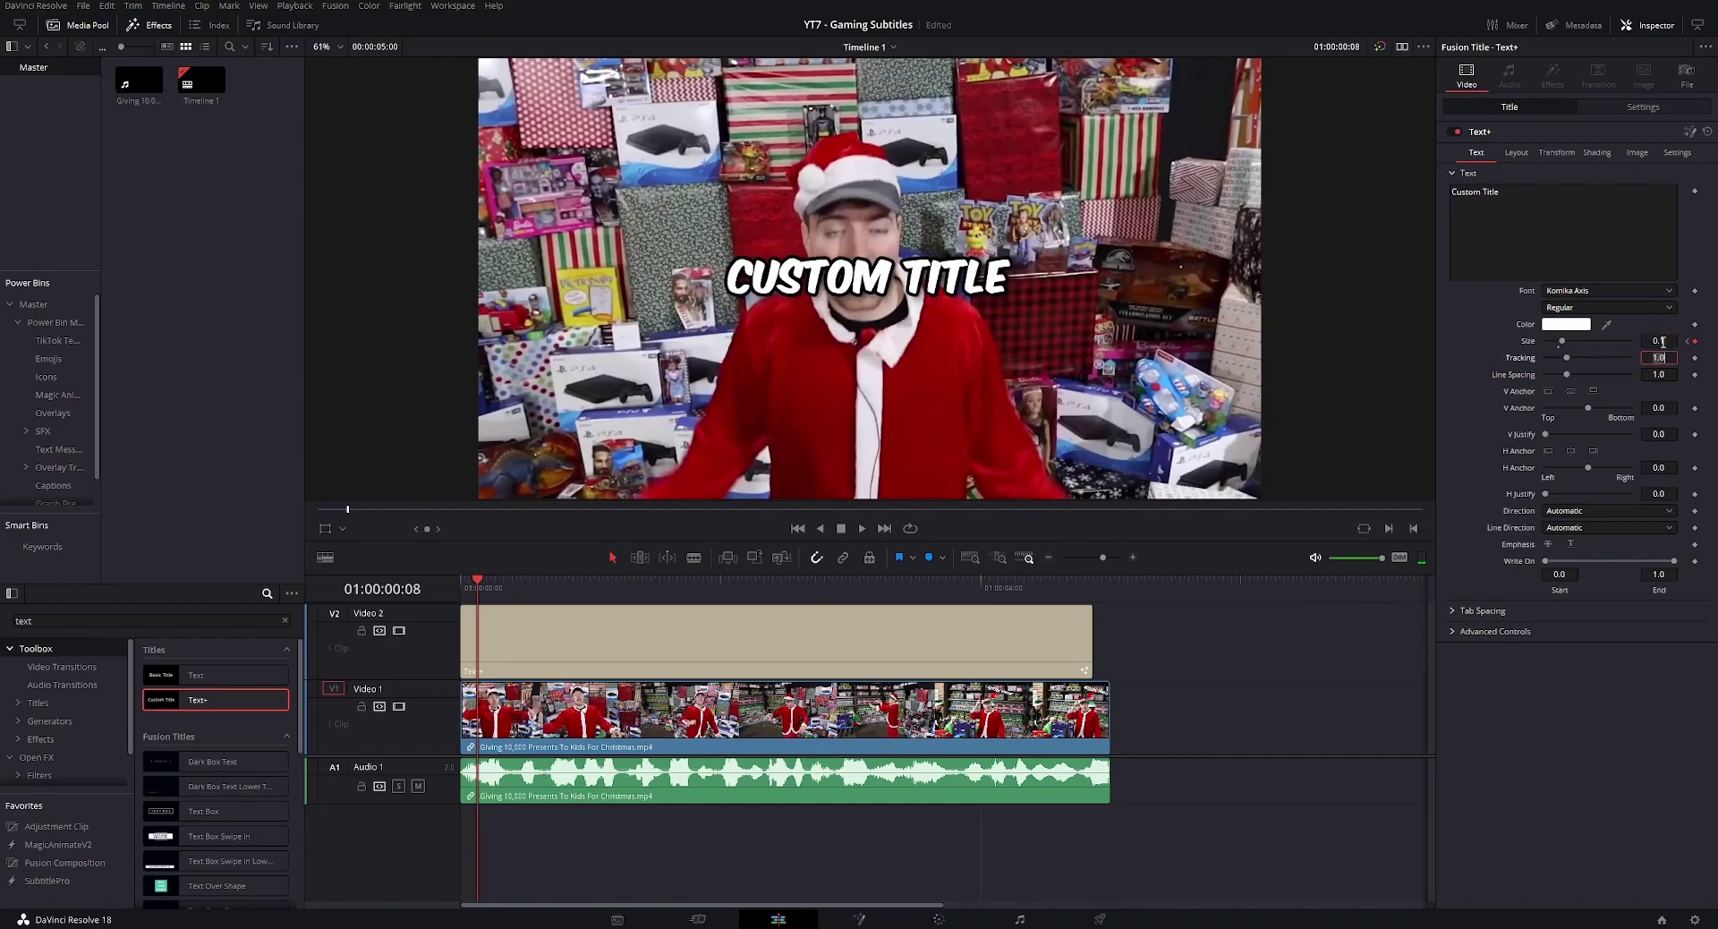
{"action": "key", "text": "Return"}
{"action": "key", "text": "space"}
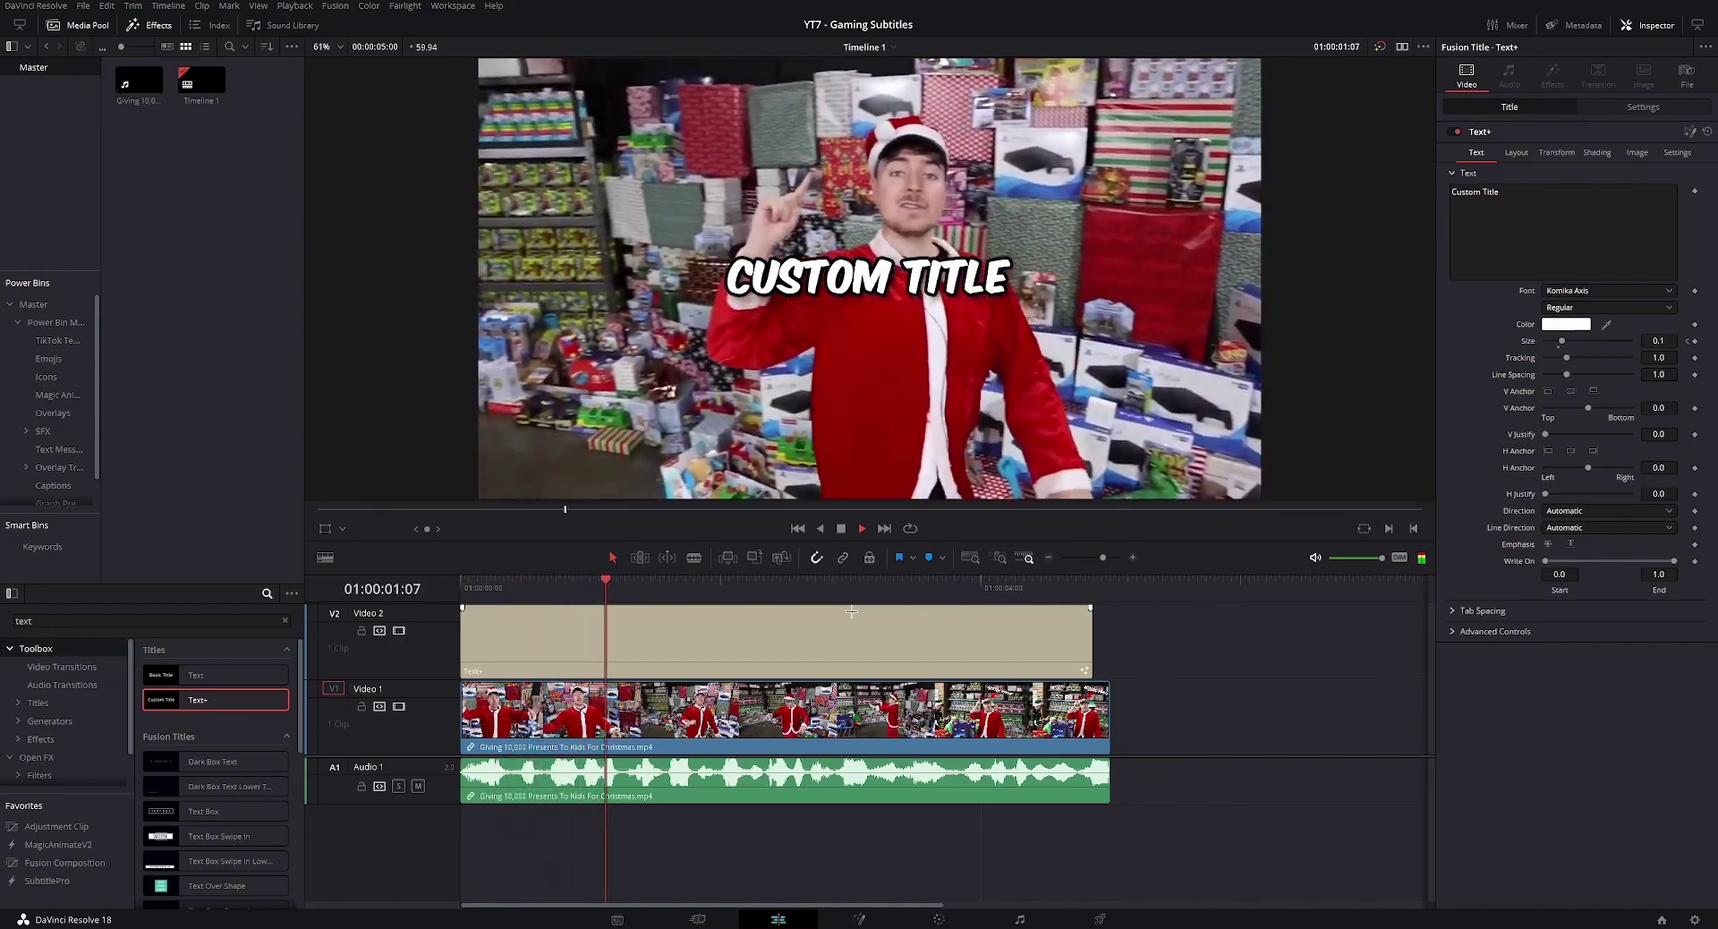
{"action": "key", "text": "space"}
{"action": "left_click", "coordinate": [851, 612]}
{"action": "key", "text": "Home"}
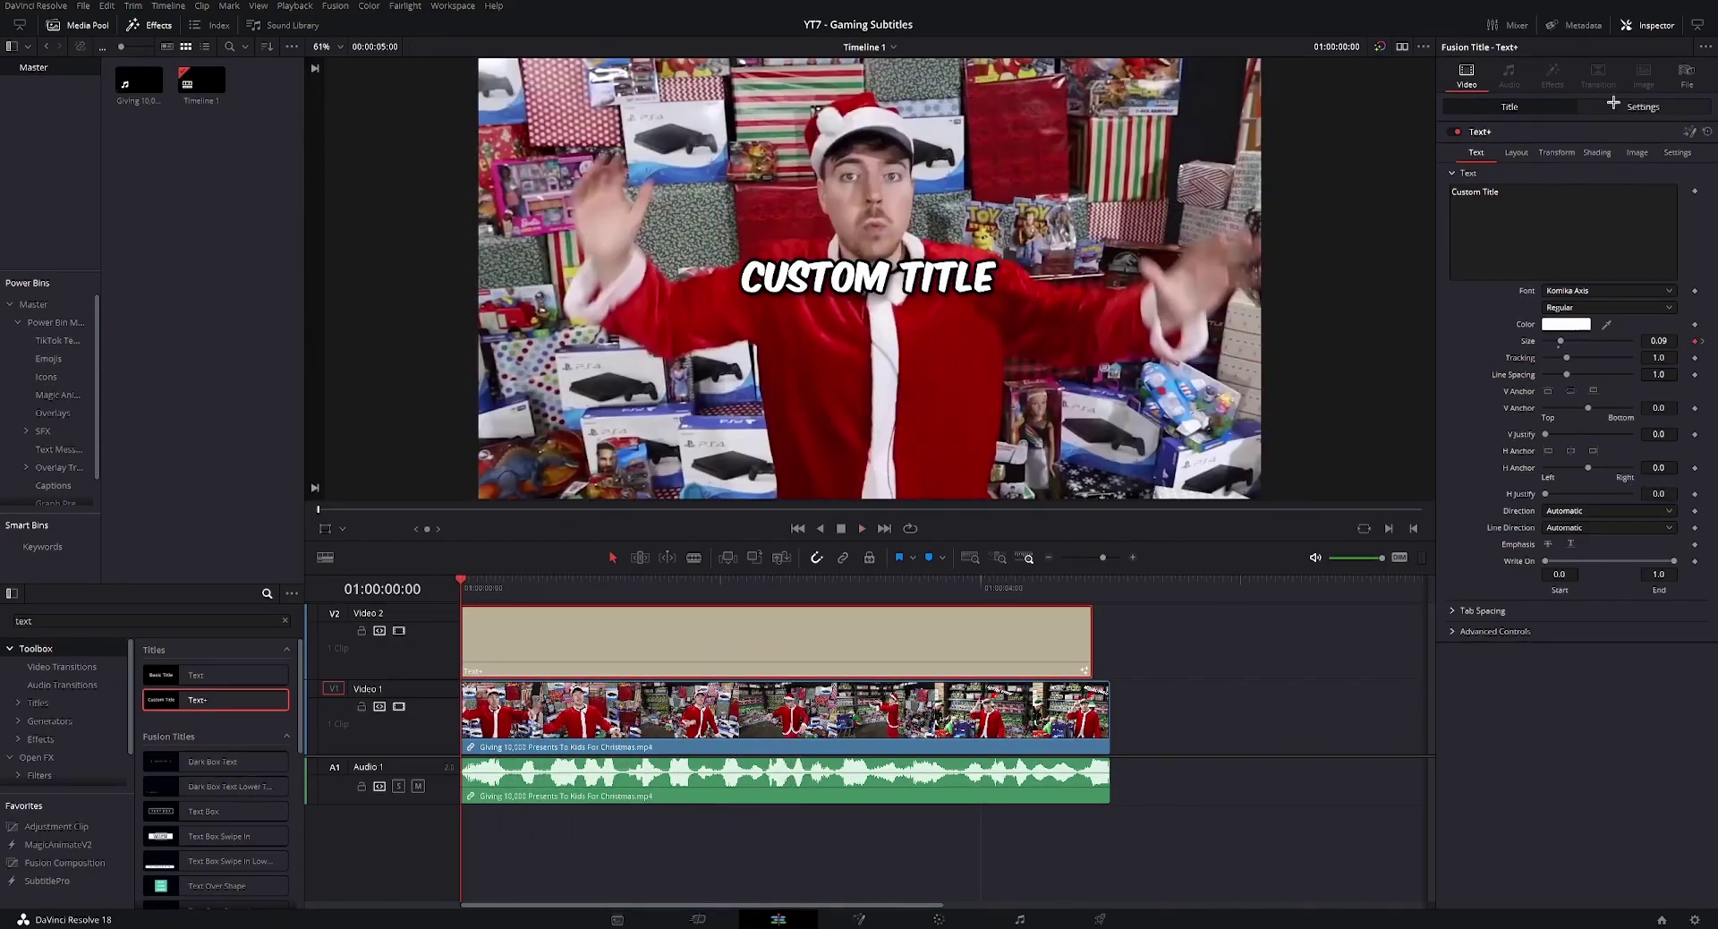
- Lower the title to Position Y about -454 and add the clip to the Captions power bin
{"action": "left_click", "coordinate": [1639, 104]}
{"action": "left_click_drag", "start_coordinate": [1641, 168], "coordinate": [1567, 169]}
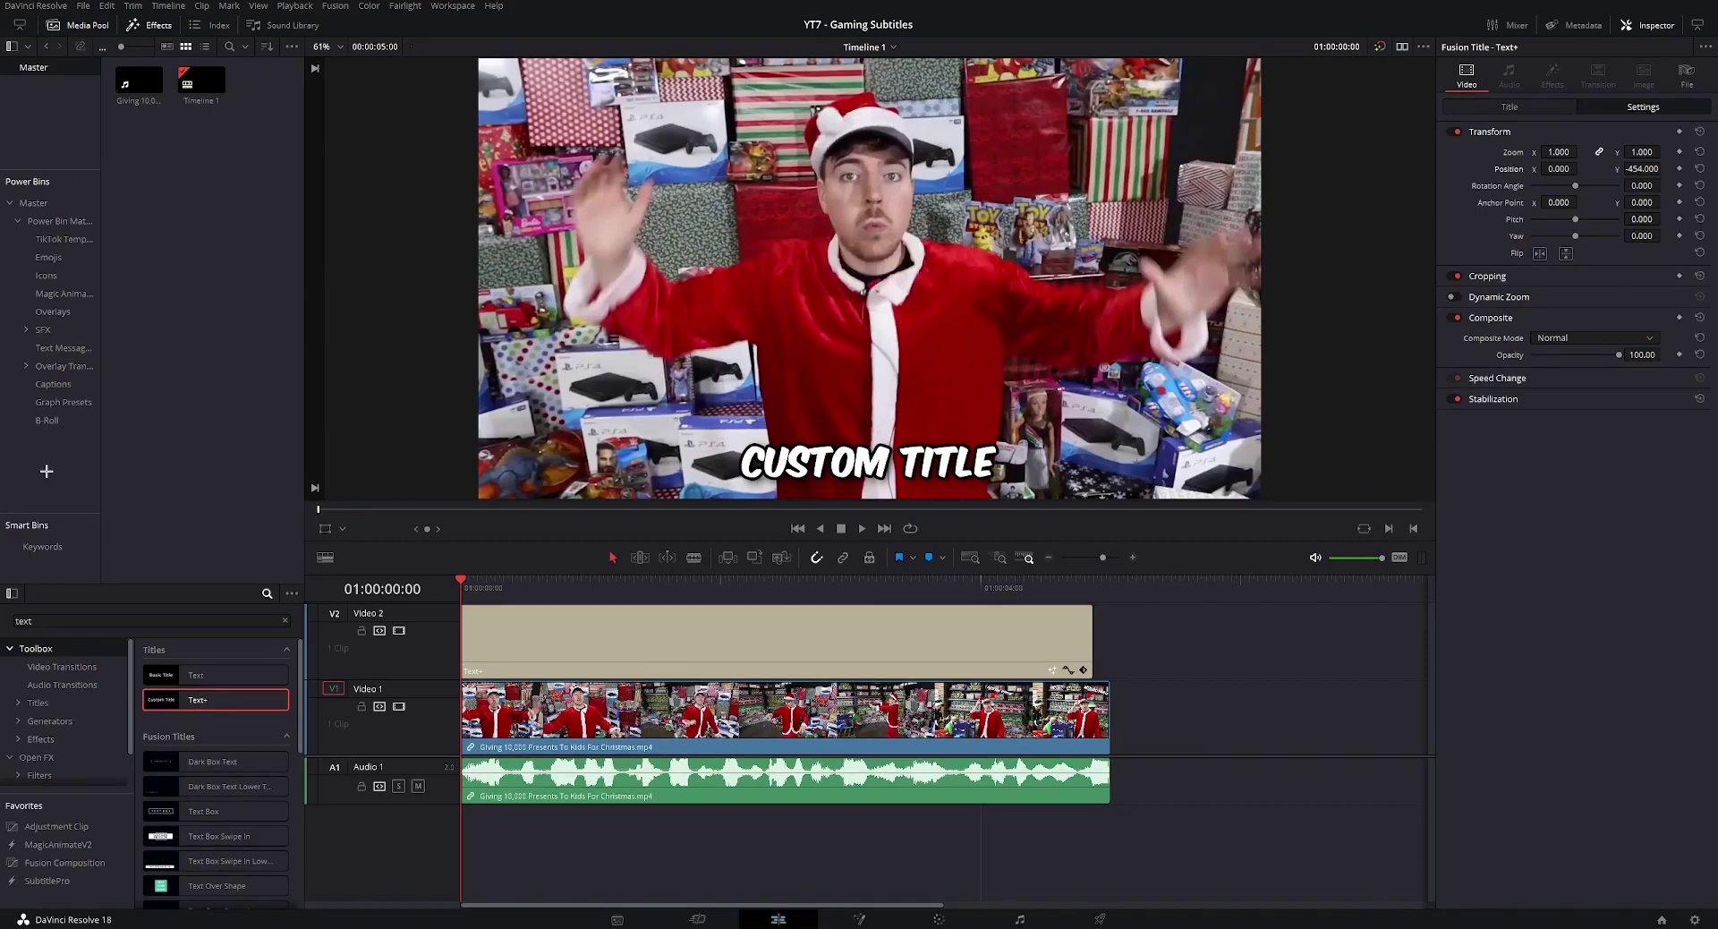
{"action": "left_click", "coordinate": [53, 384]}
{"action": "left_click", "coordinate": [633, 654]}
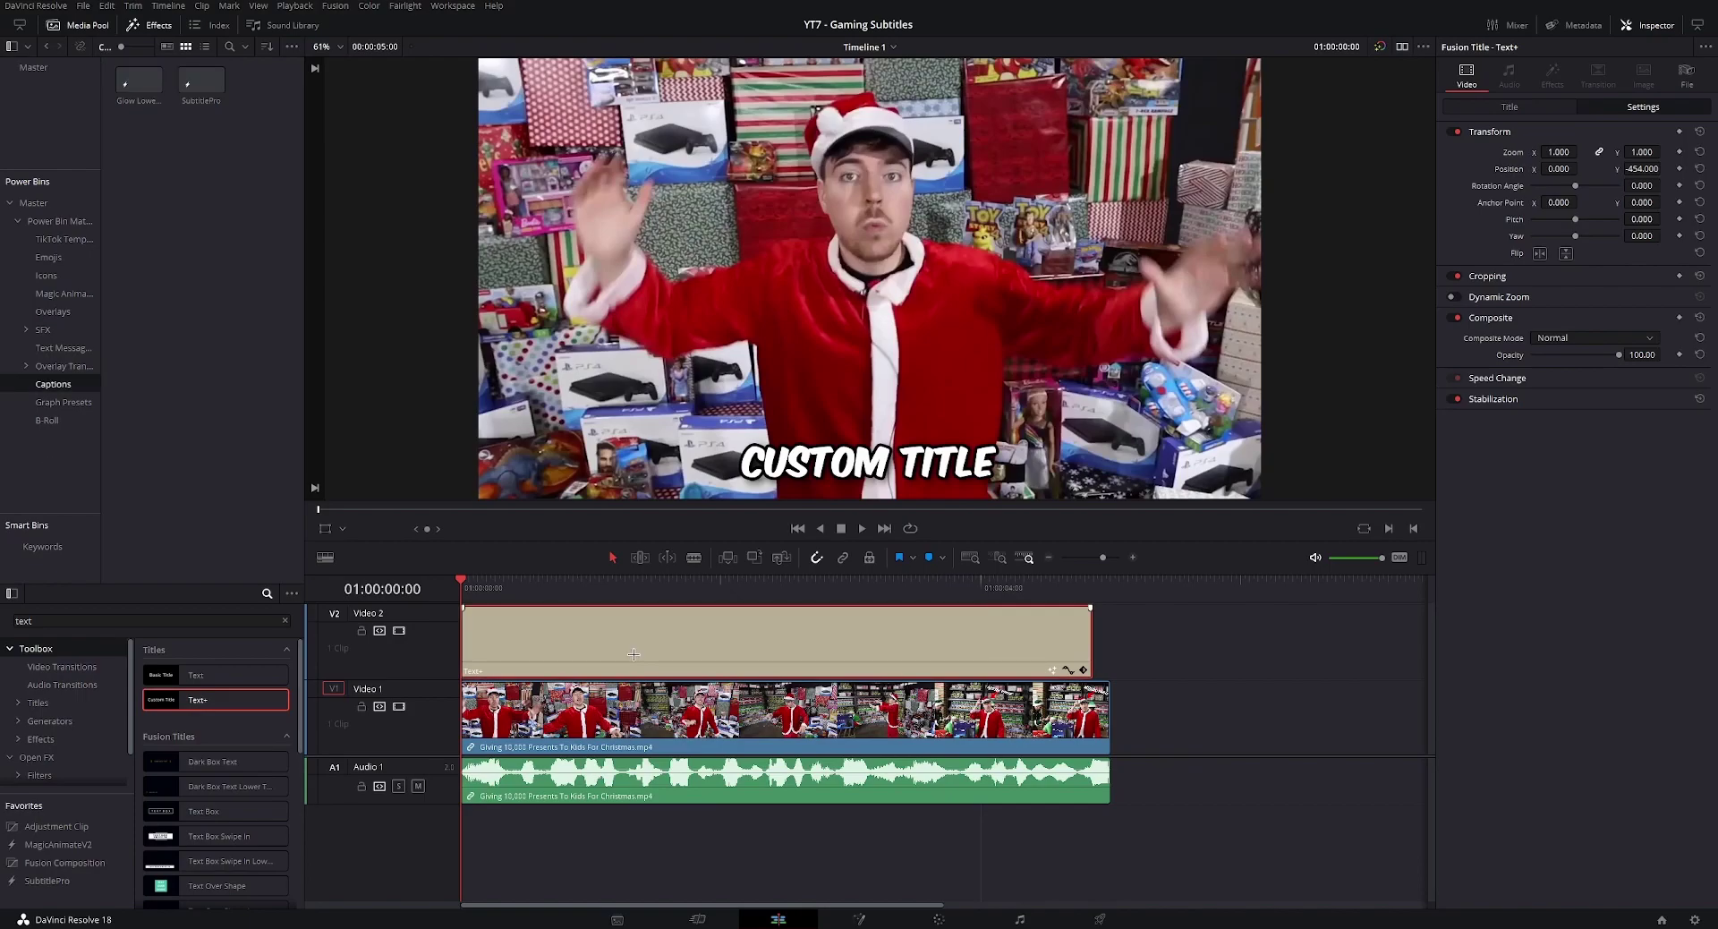
{"action": "left_click_drag", "start_coordinate": [634, 654], "coordinate": [243, 277]}
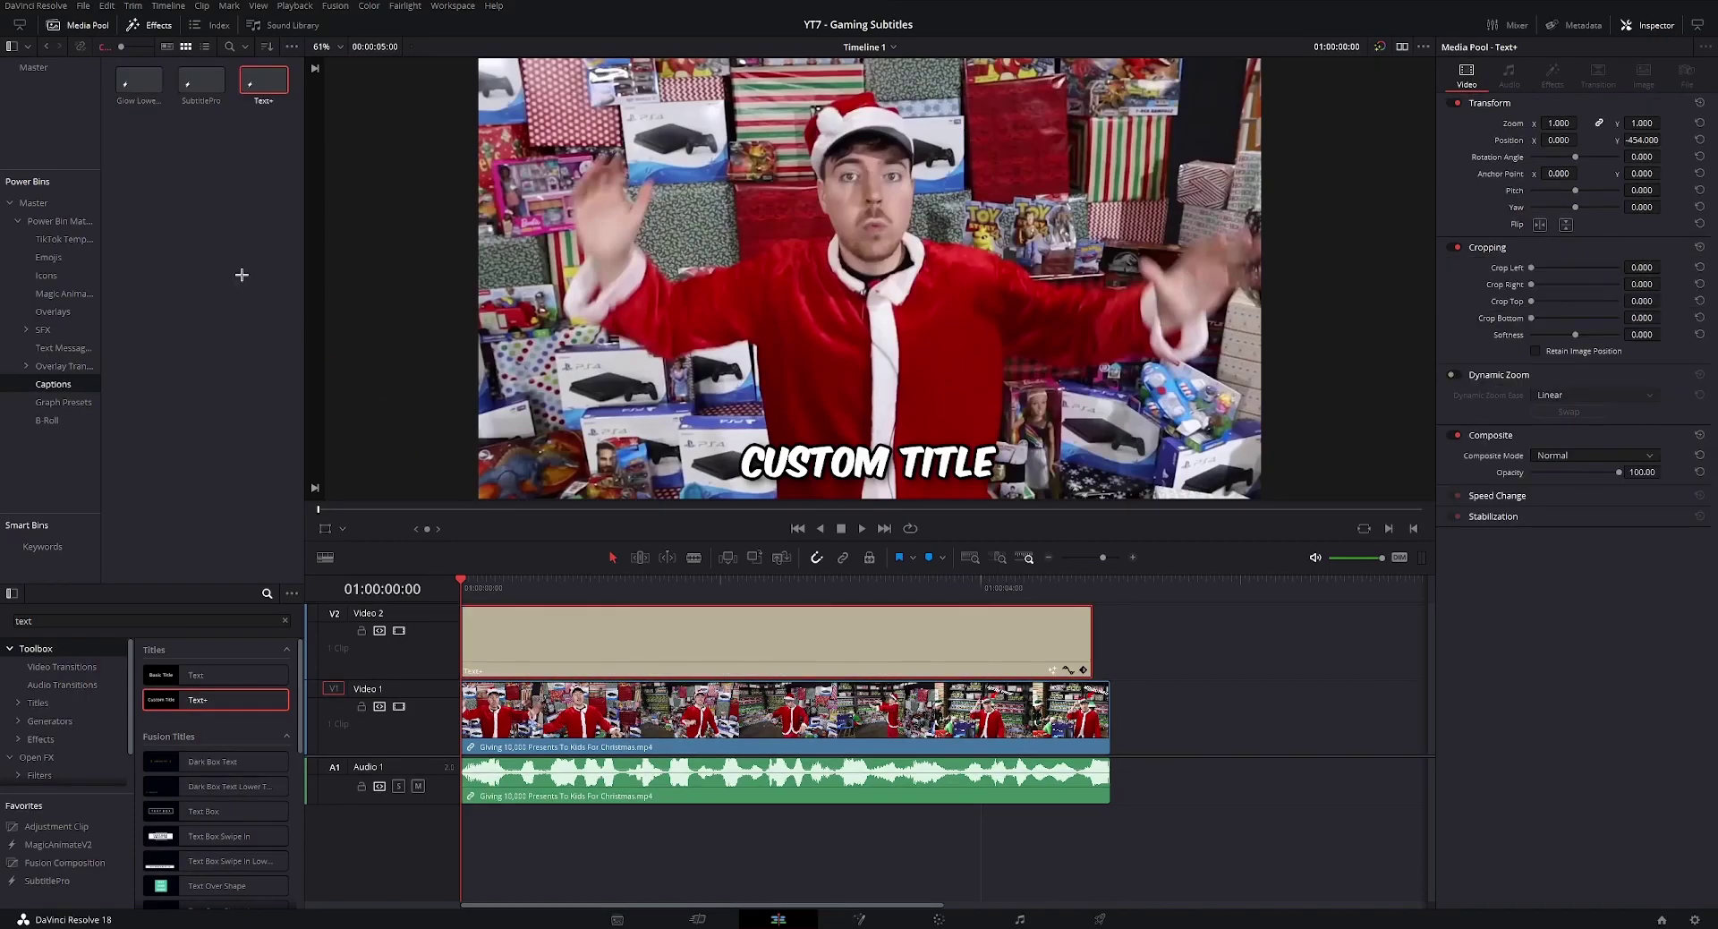
- Rename the new bin item to 'MrBeast Captions' and save the project
{"action": "left_click", "coordinate": [264, 95]}
{"action": "key", "text": "BackSpace"}
{"action": "type", "text": "MrBeast Captions"}
{"action": "key", "text": "Return"}
{"action": "key", "text": "ctrl+s"}
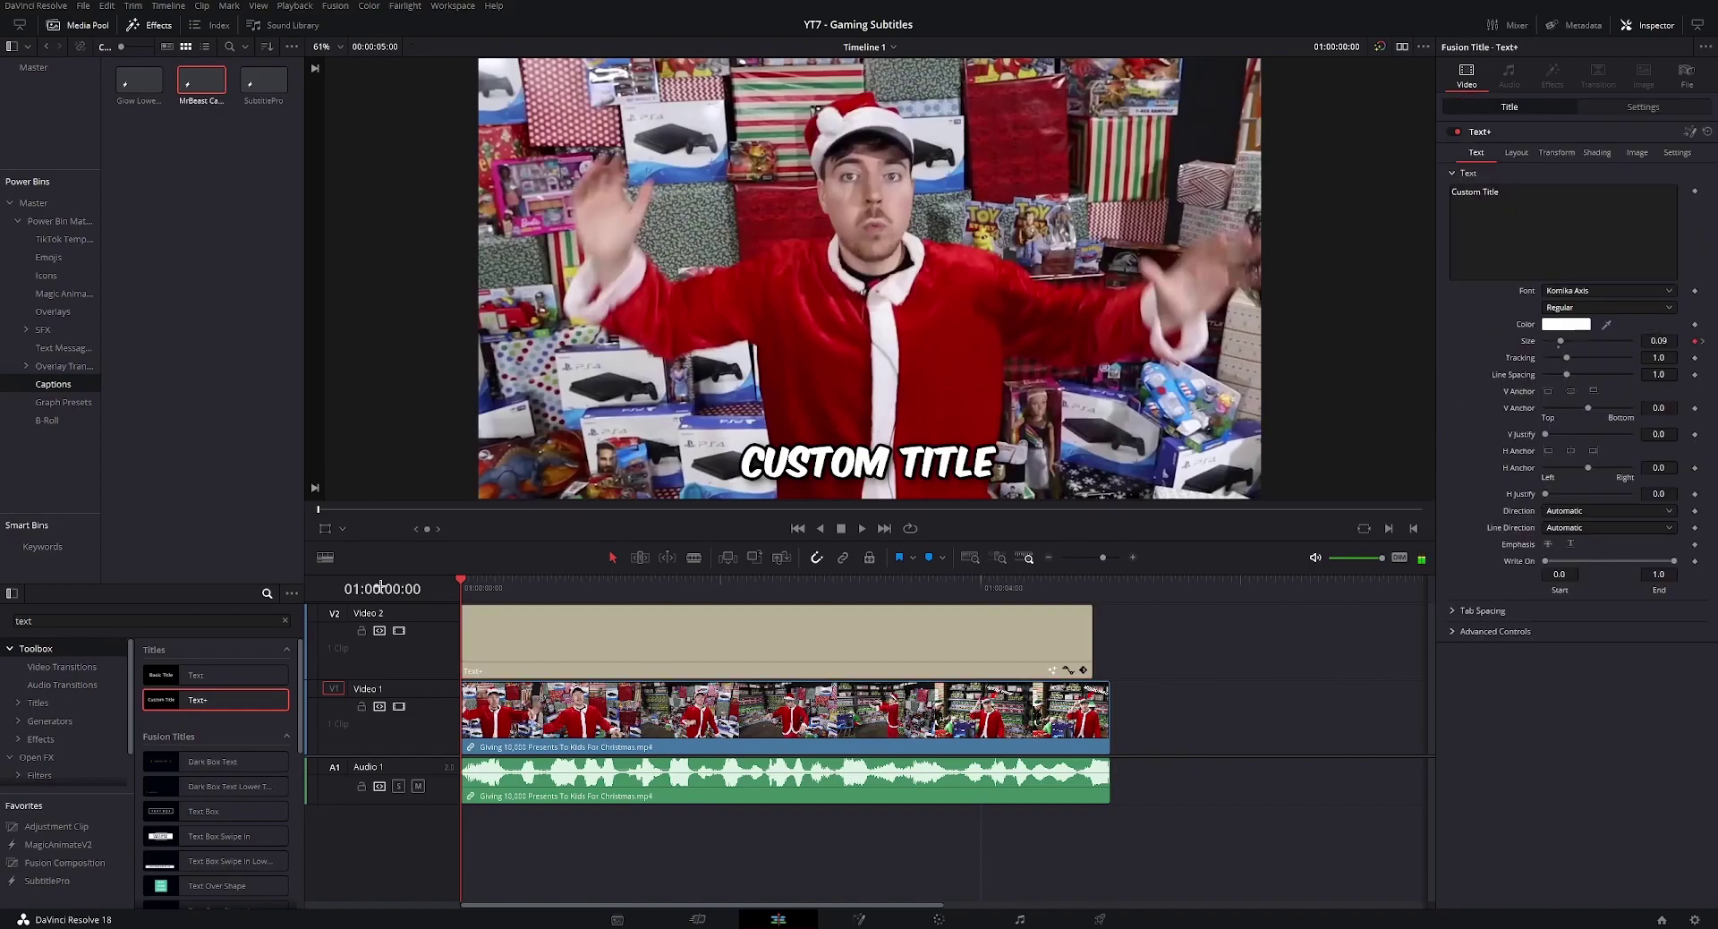
- Cut the title at the playhead, delete the excess, and Alt-drag copies along Video 2
{"action": "key", "text": "space"}
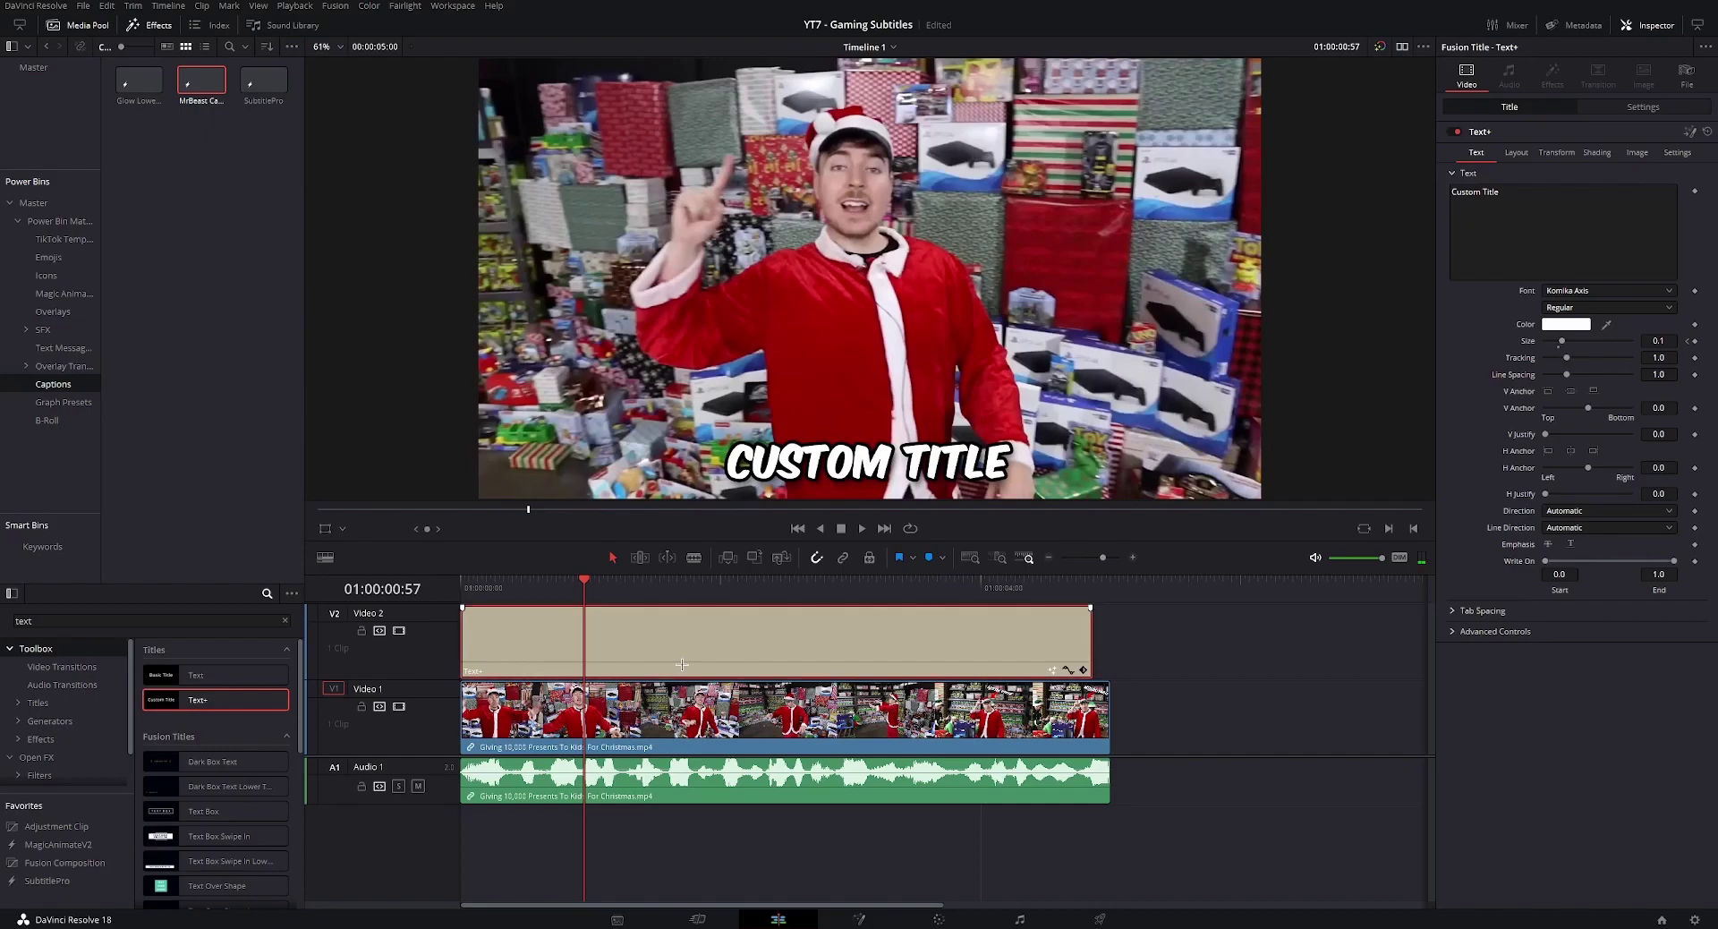
{"action": "key", "text": "ctrl+b"}
{"action": "key", "text": "Delete"}
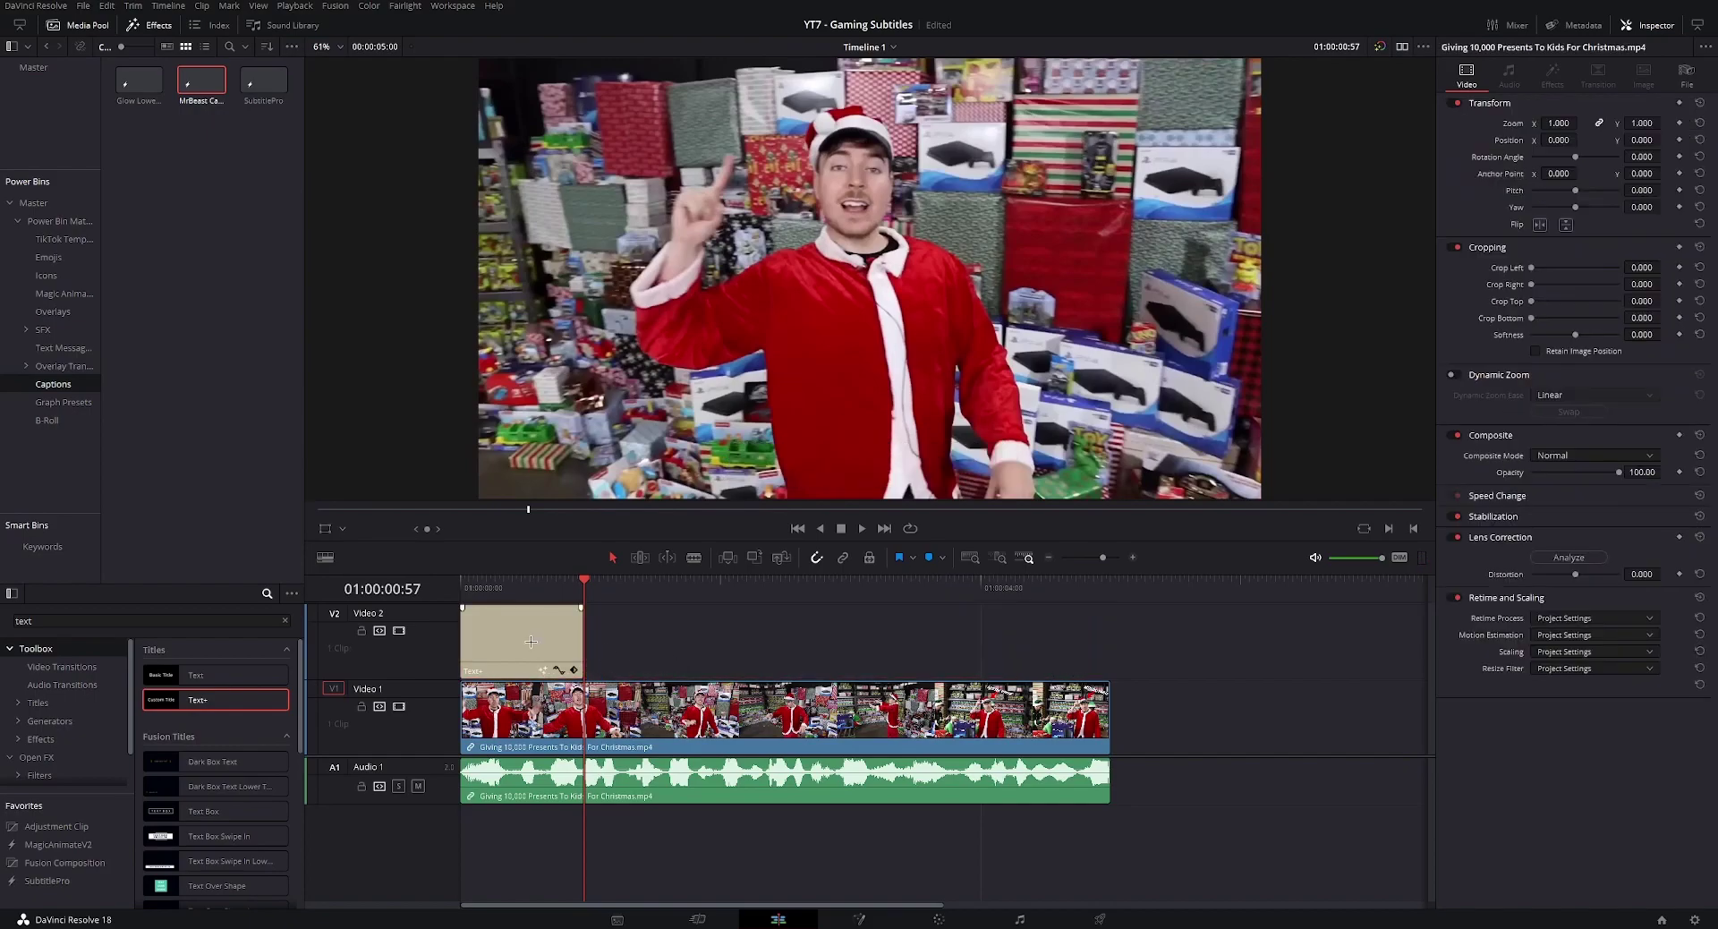
{"action": "left_click", "coordinate": [530, 641]}
{"action": "key", "text": "ctrl+s"}
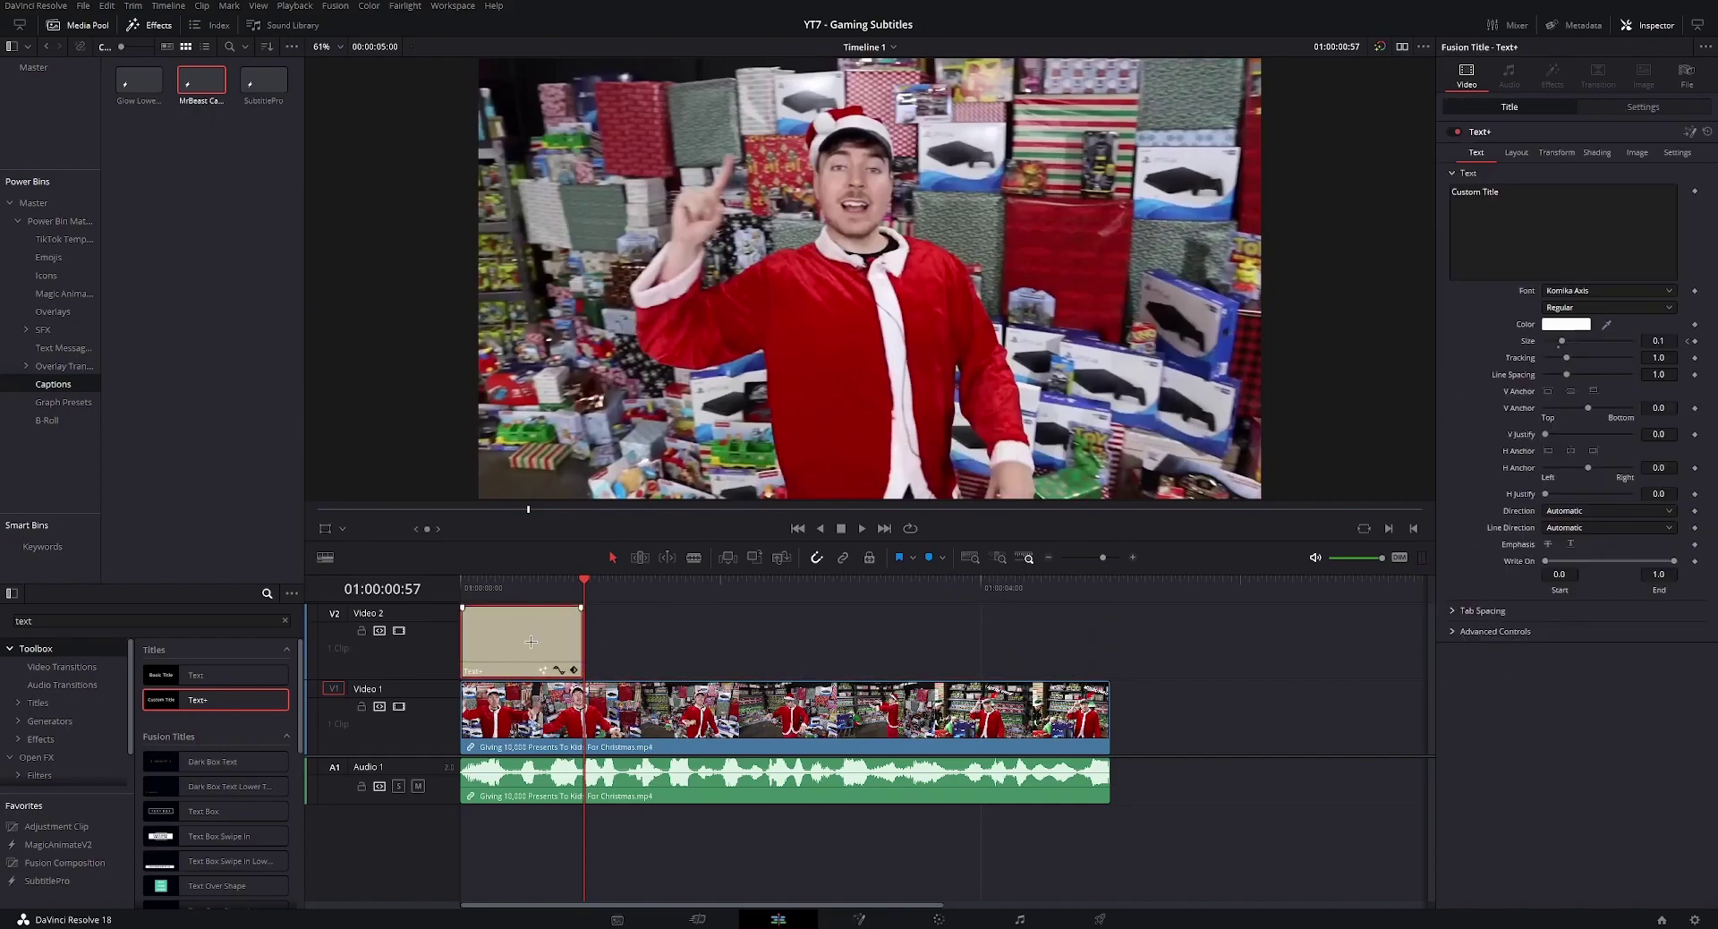
{"action": "left_click_drag", "start_coordinate": [530, 641], "coordinate": [653, 645]}
{"action": "key", "text": "ctrl+s"}
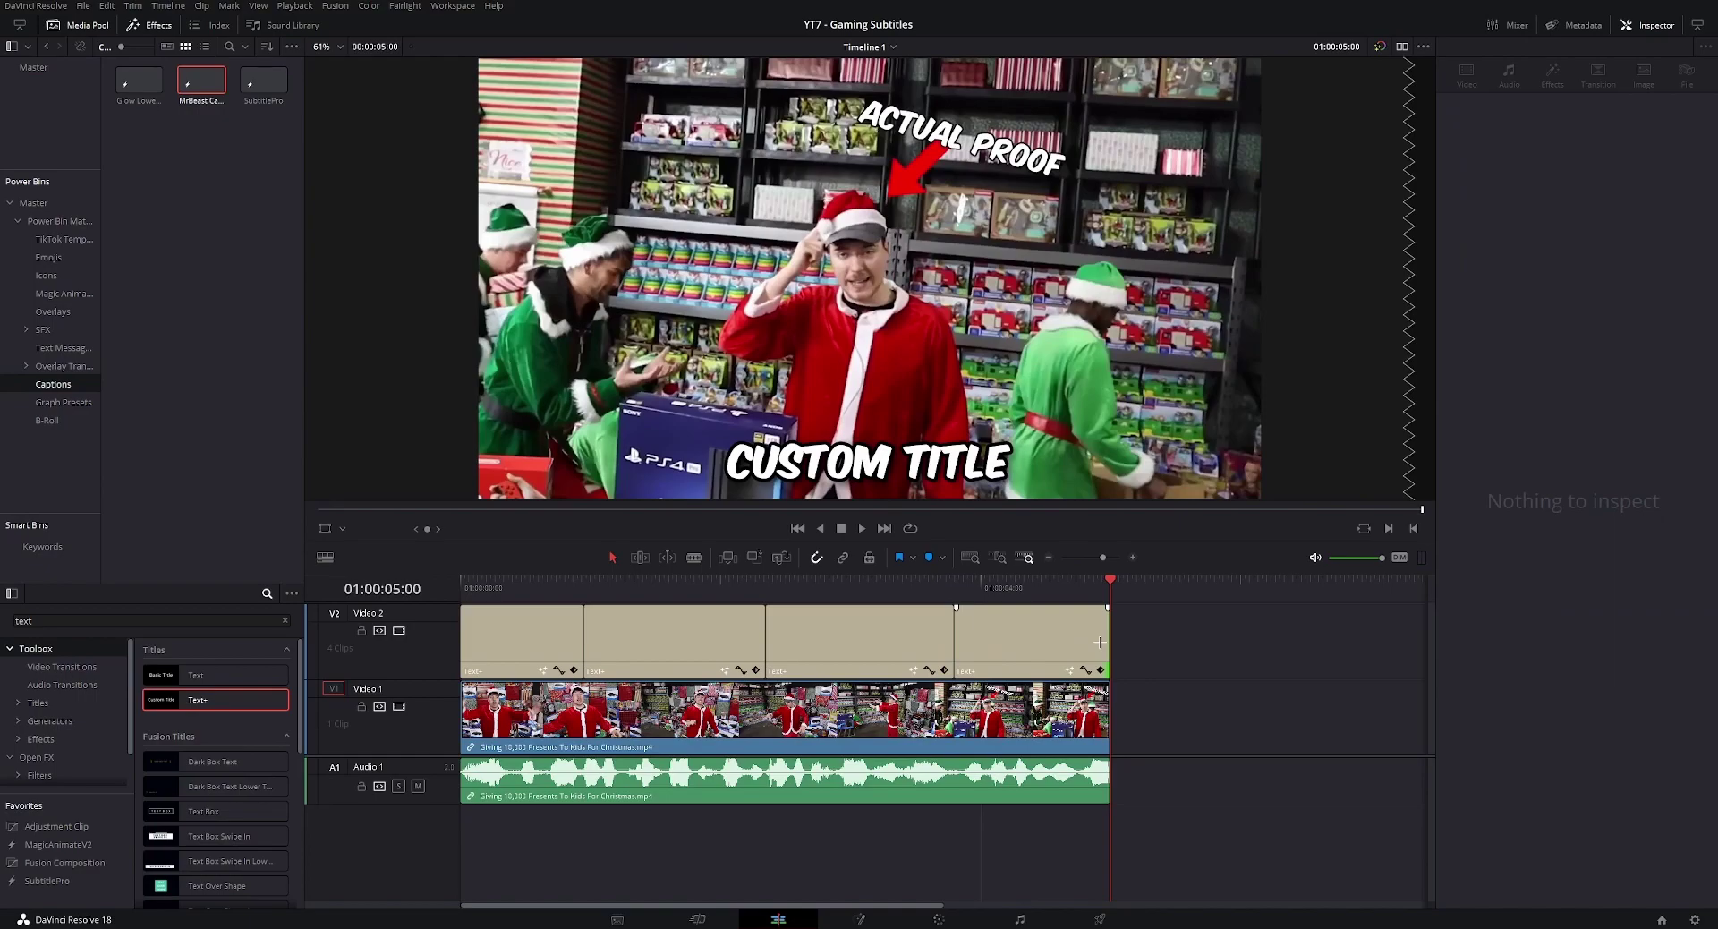
- Type 'What's up guys' and 'I have 10,000 presents' into the first two captions
{"action": "left_click", "coordinate": [533, 650]}
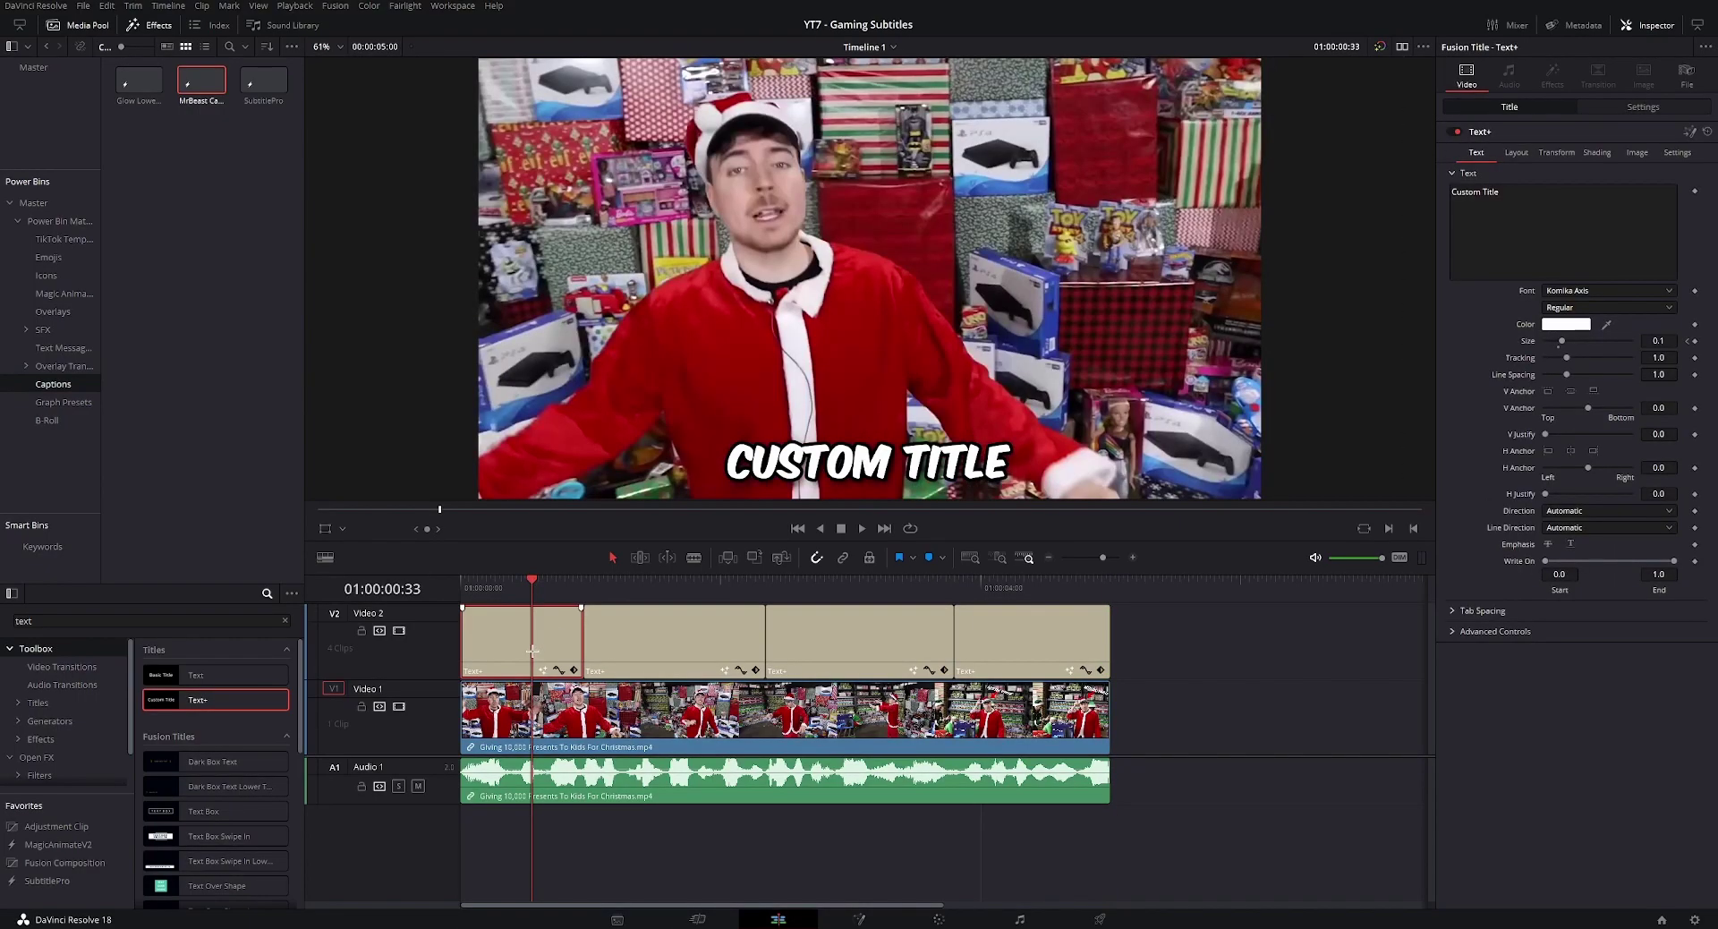
{"action": "left_click", "coordinate": [1682, 254]}
{"action": "type", "text": "What's up guys"}
{"action": "key", "text": "Down"}
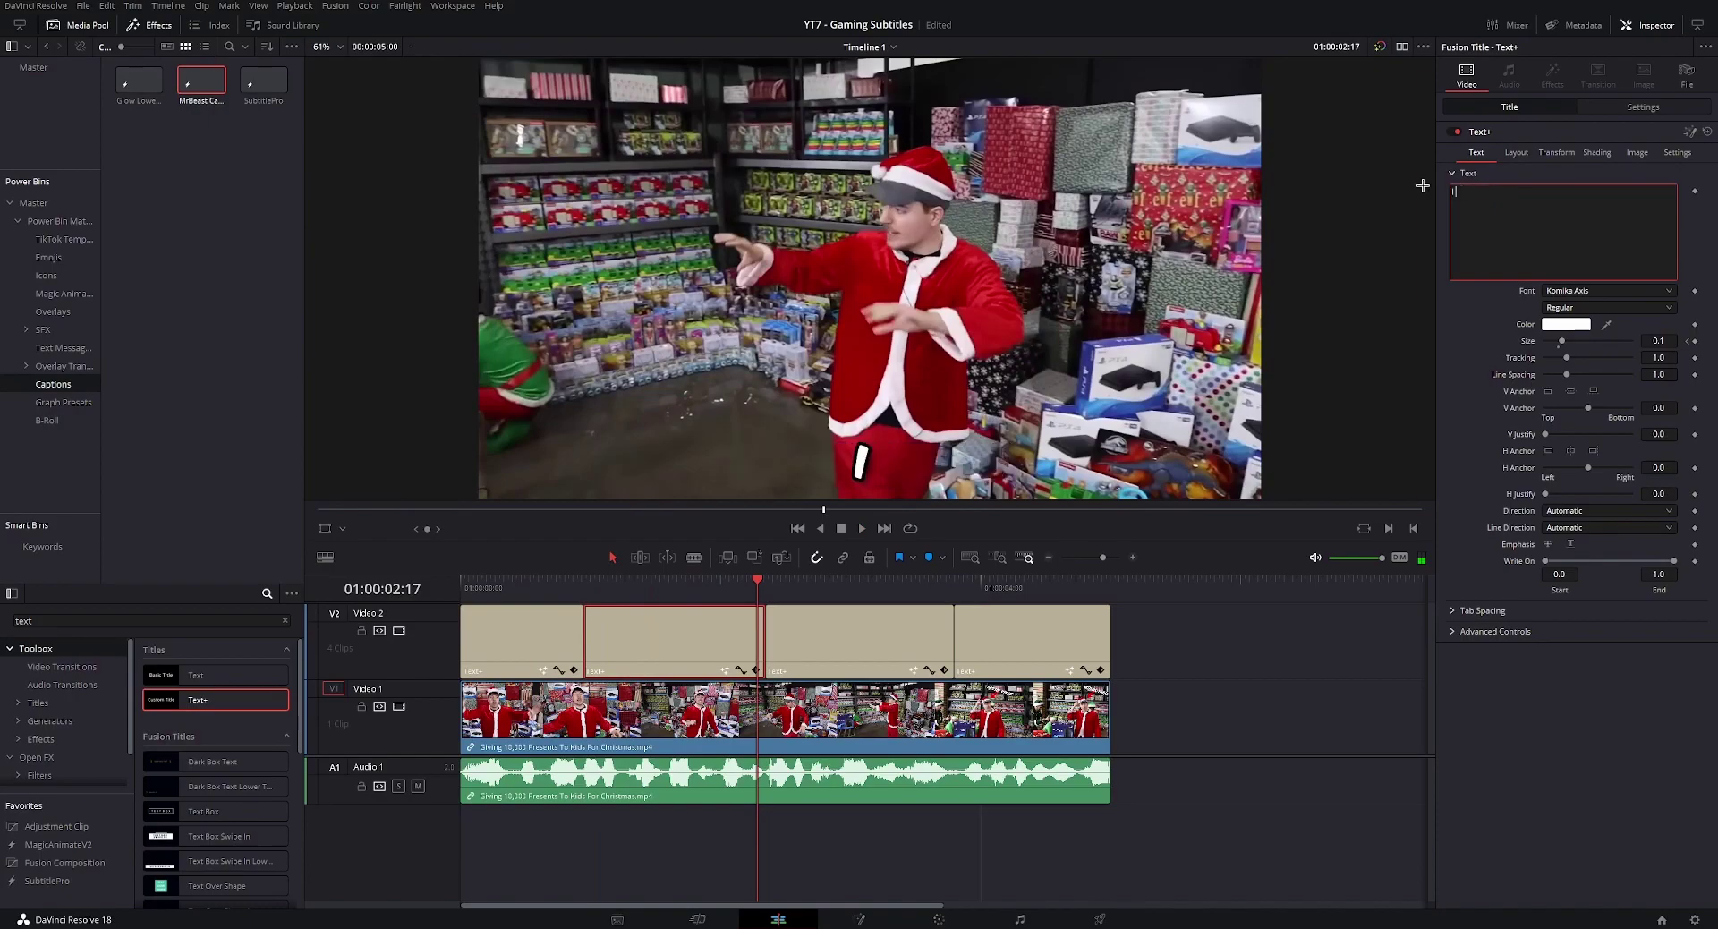
{"action": "type", "text": "I have 10,000 presents"}
- Enter 'I have an army of elves' and 'and i have a red hat', then play back
{"action": "left_click", "coordinate": [956, 584]}
{"action": "type", "text": "I have an army of elves"}
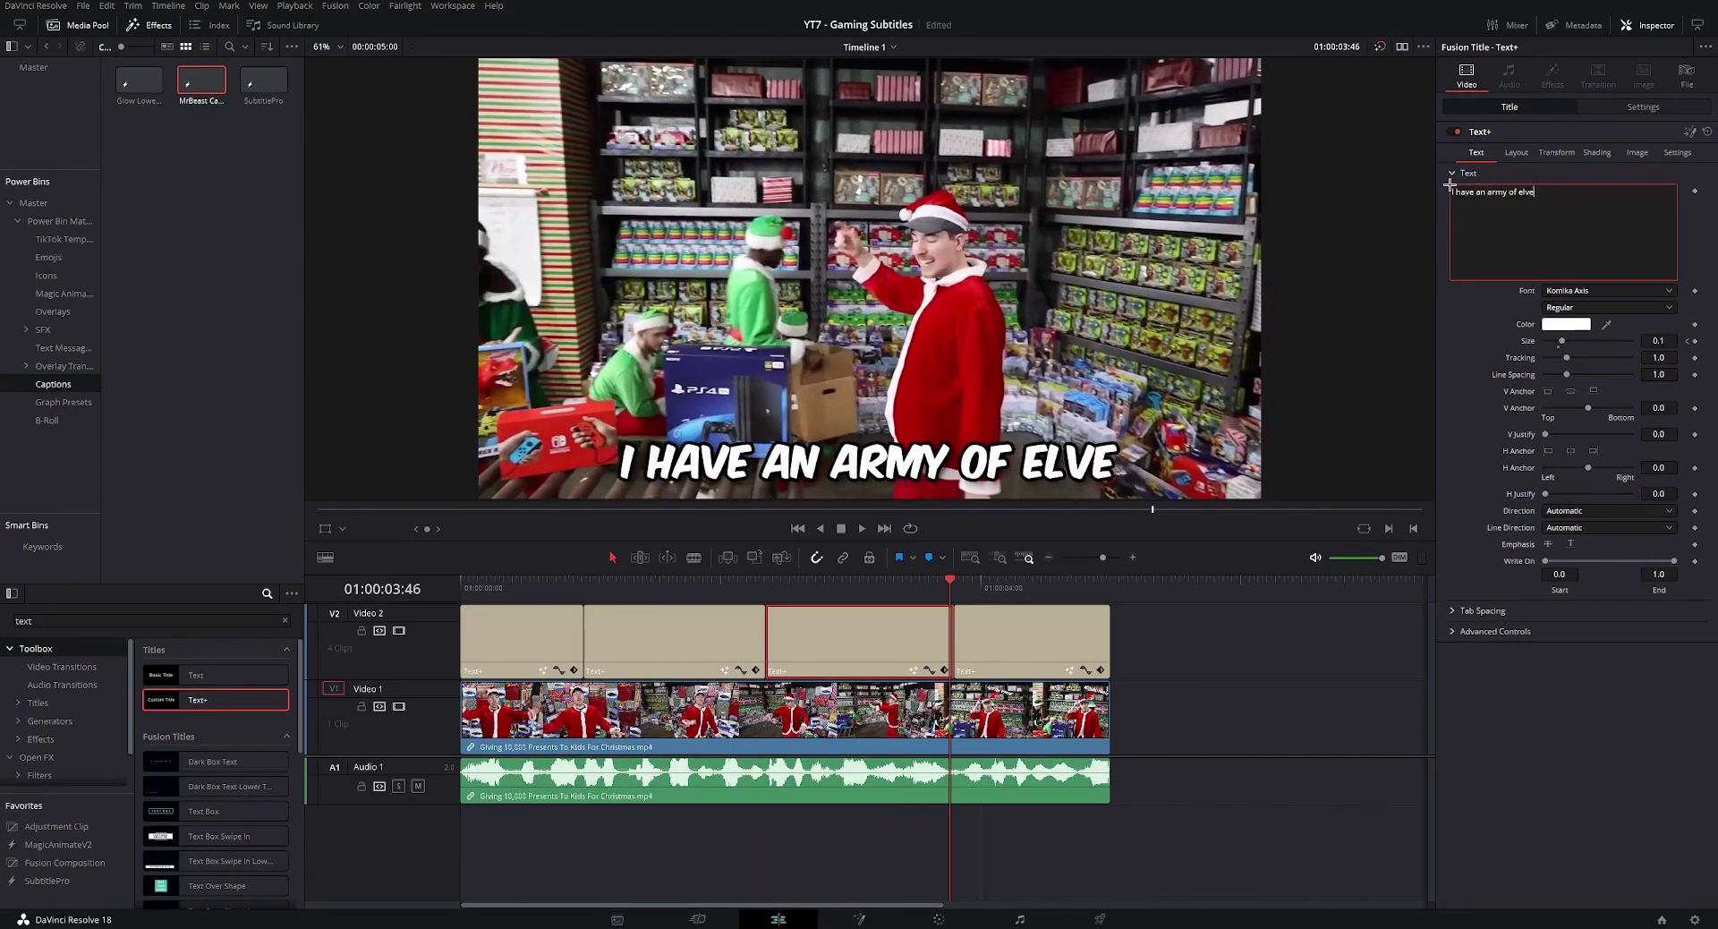
{"action": "left_click", "coordinate": [965, 628]}
{"action": "type", "text": "and i have a red hat"}
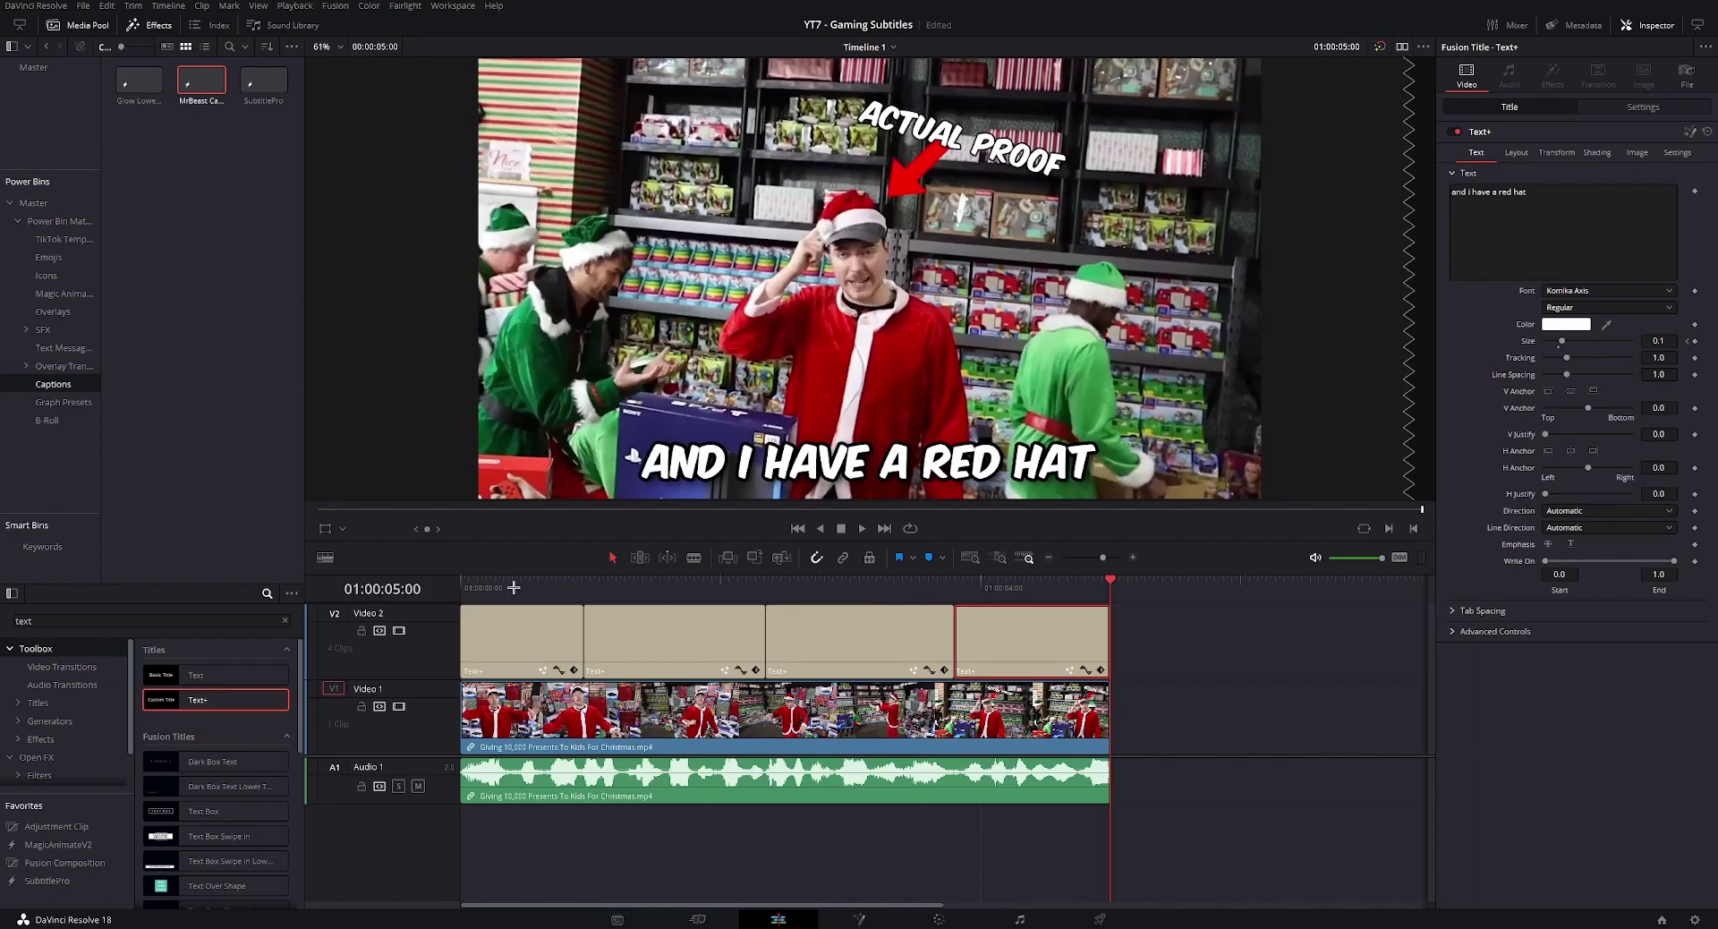
{"action": "key", "text": "Home"}
{"action": "key", "text": "space"}
{"action": "left_click", "coordinate": [1223, 680]}
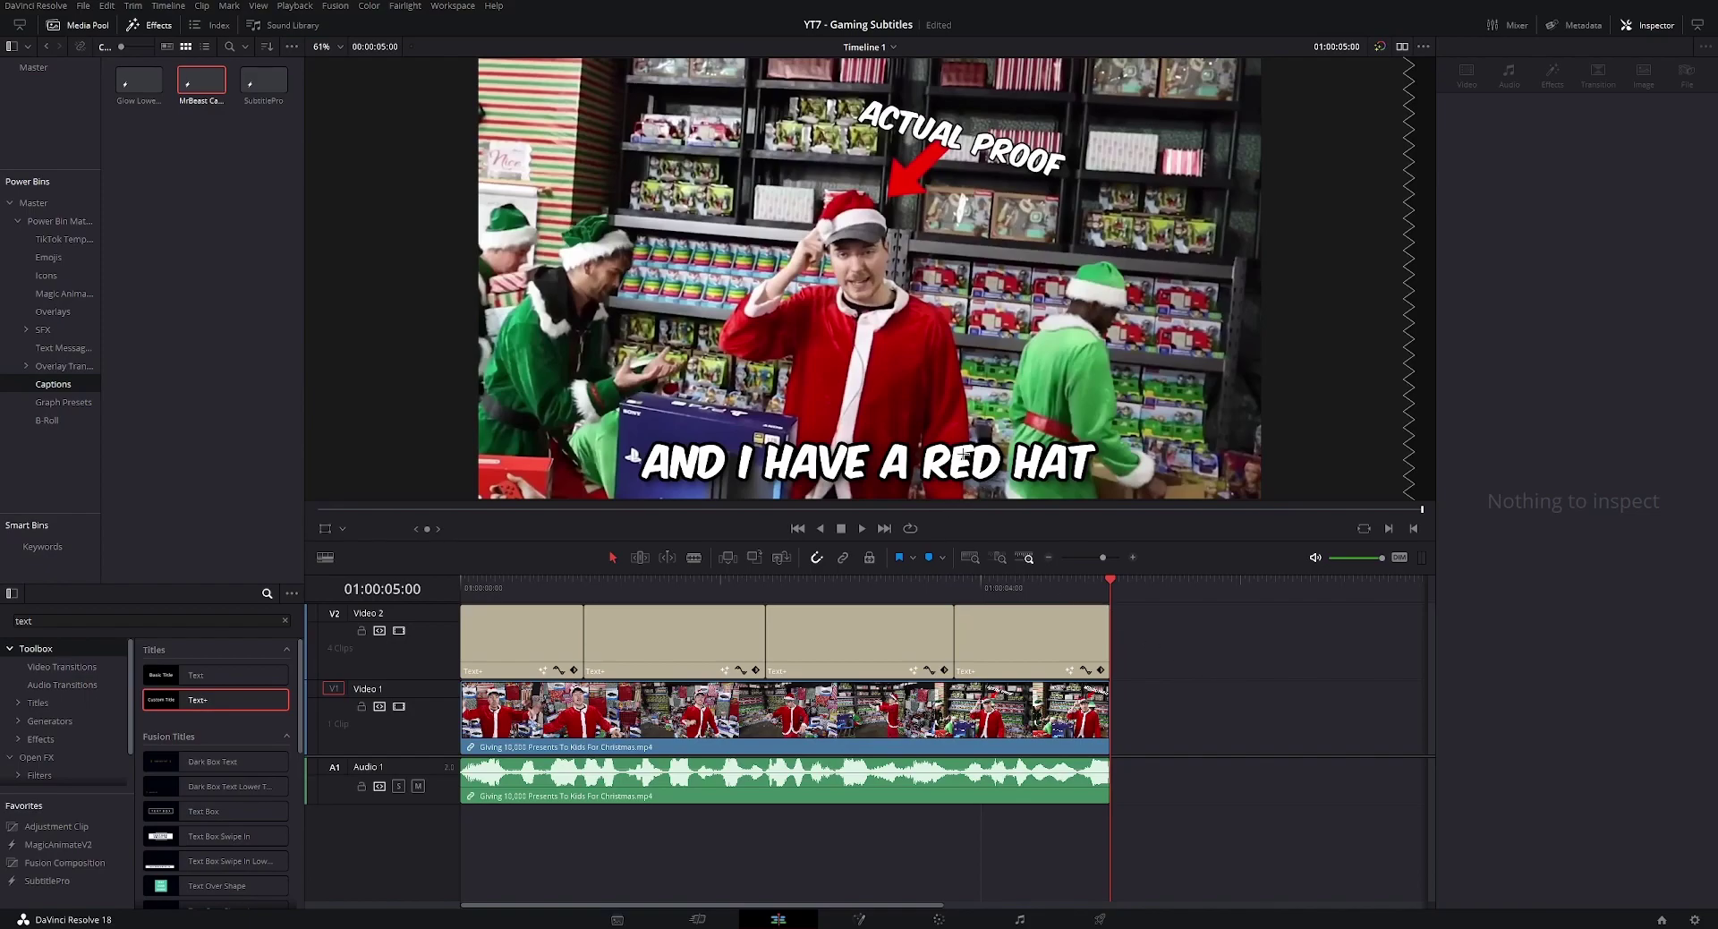
- Open the last caption in the Fusion page and add Character Level Styling to its text
{"action": "left_click", "coordinate": [1042, 631]}
{"action": "right_click", "coordinate": [1044, 628]}
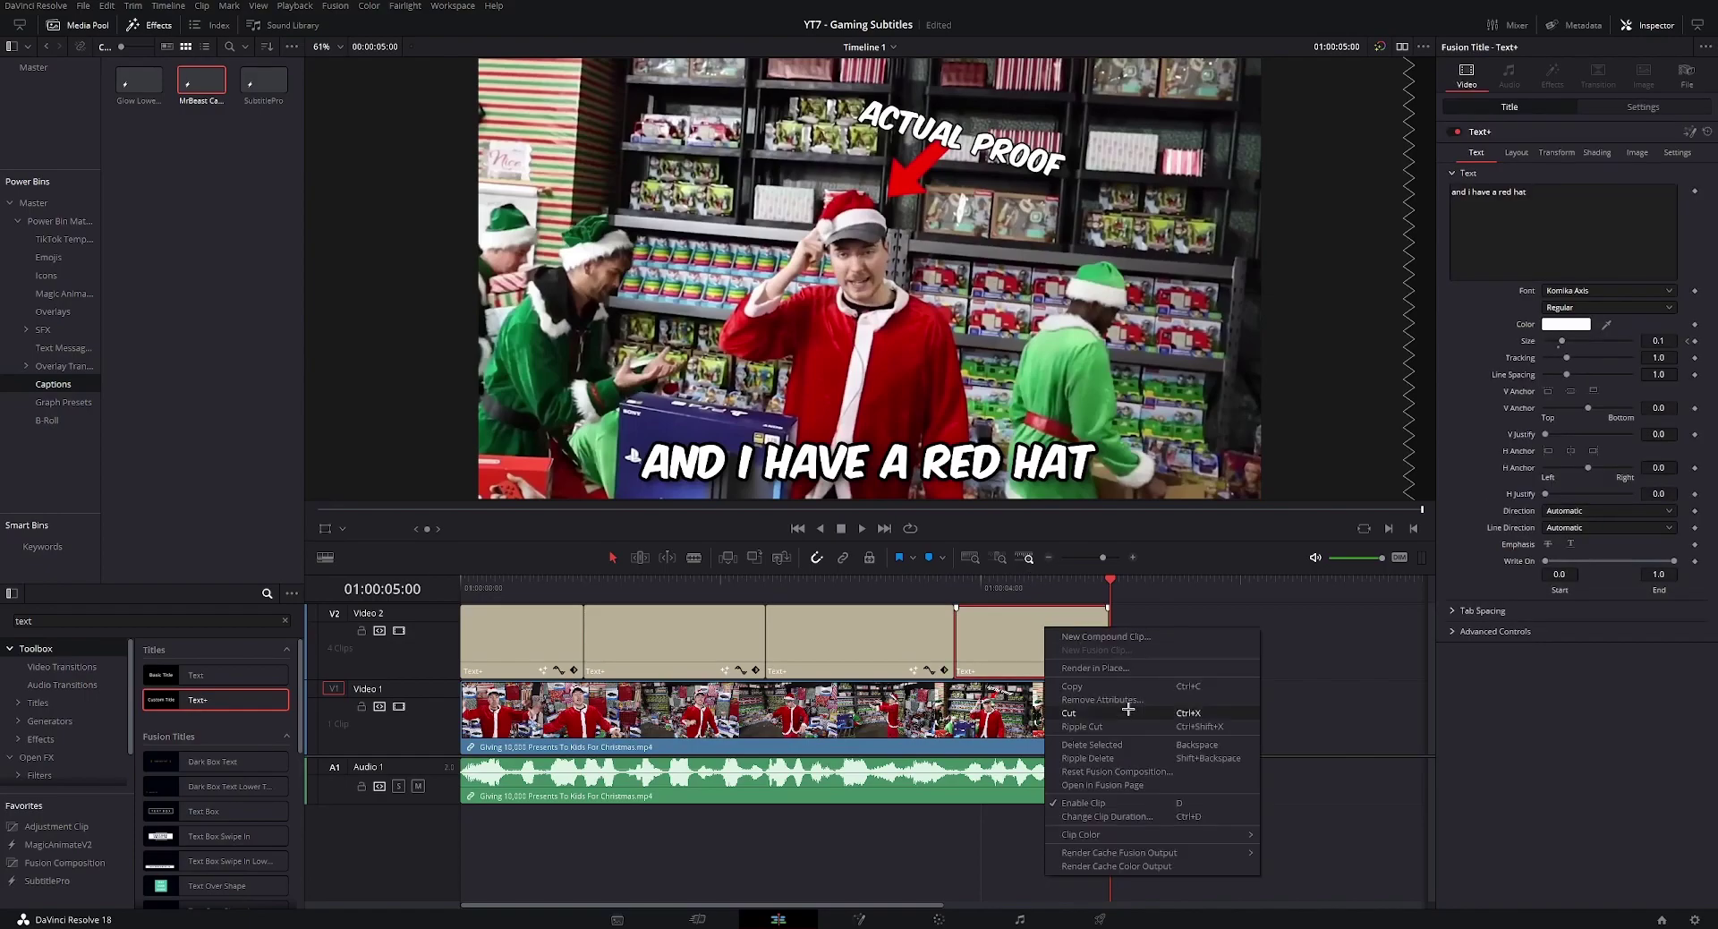
{"action": "left_click", "coordinate": [1111, 785]}
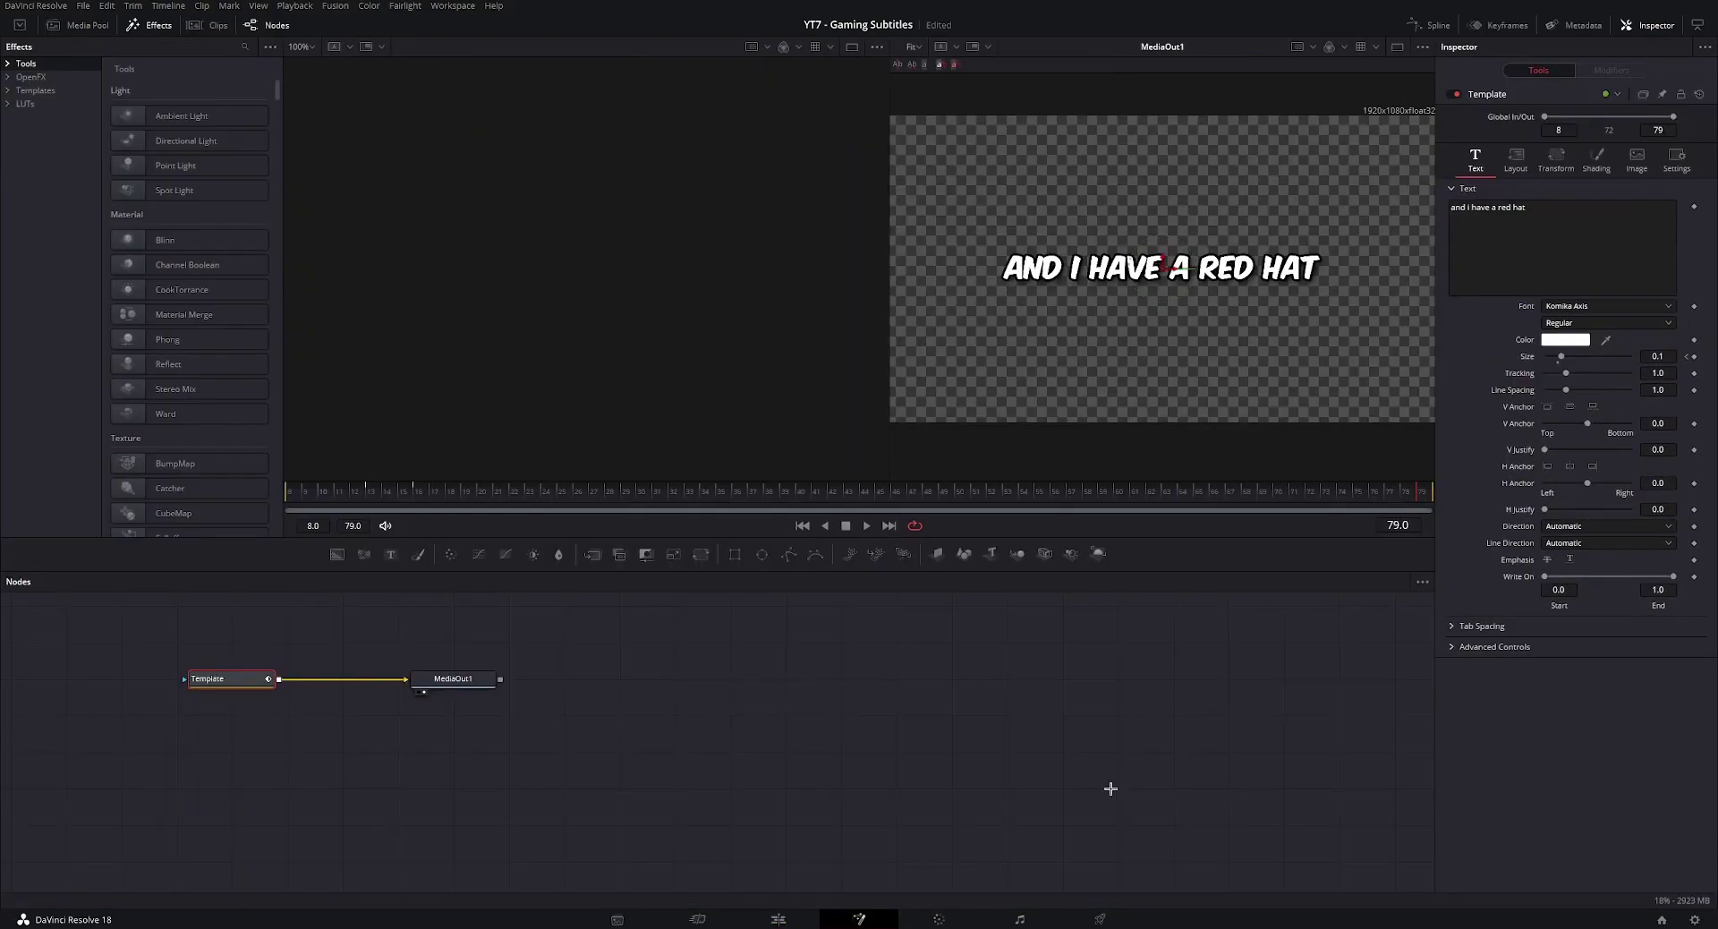
{"action": "right_click", "coordinate": [1484, 237]}
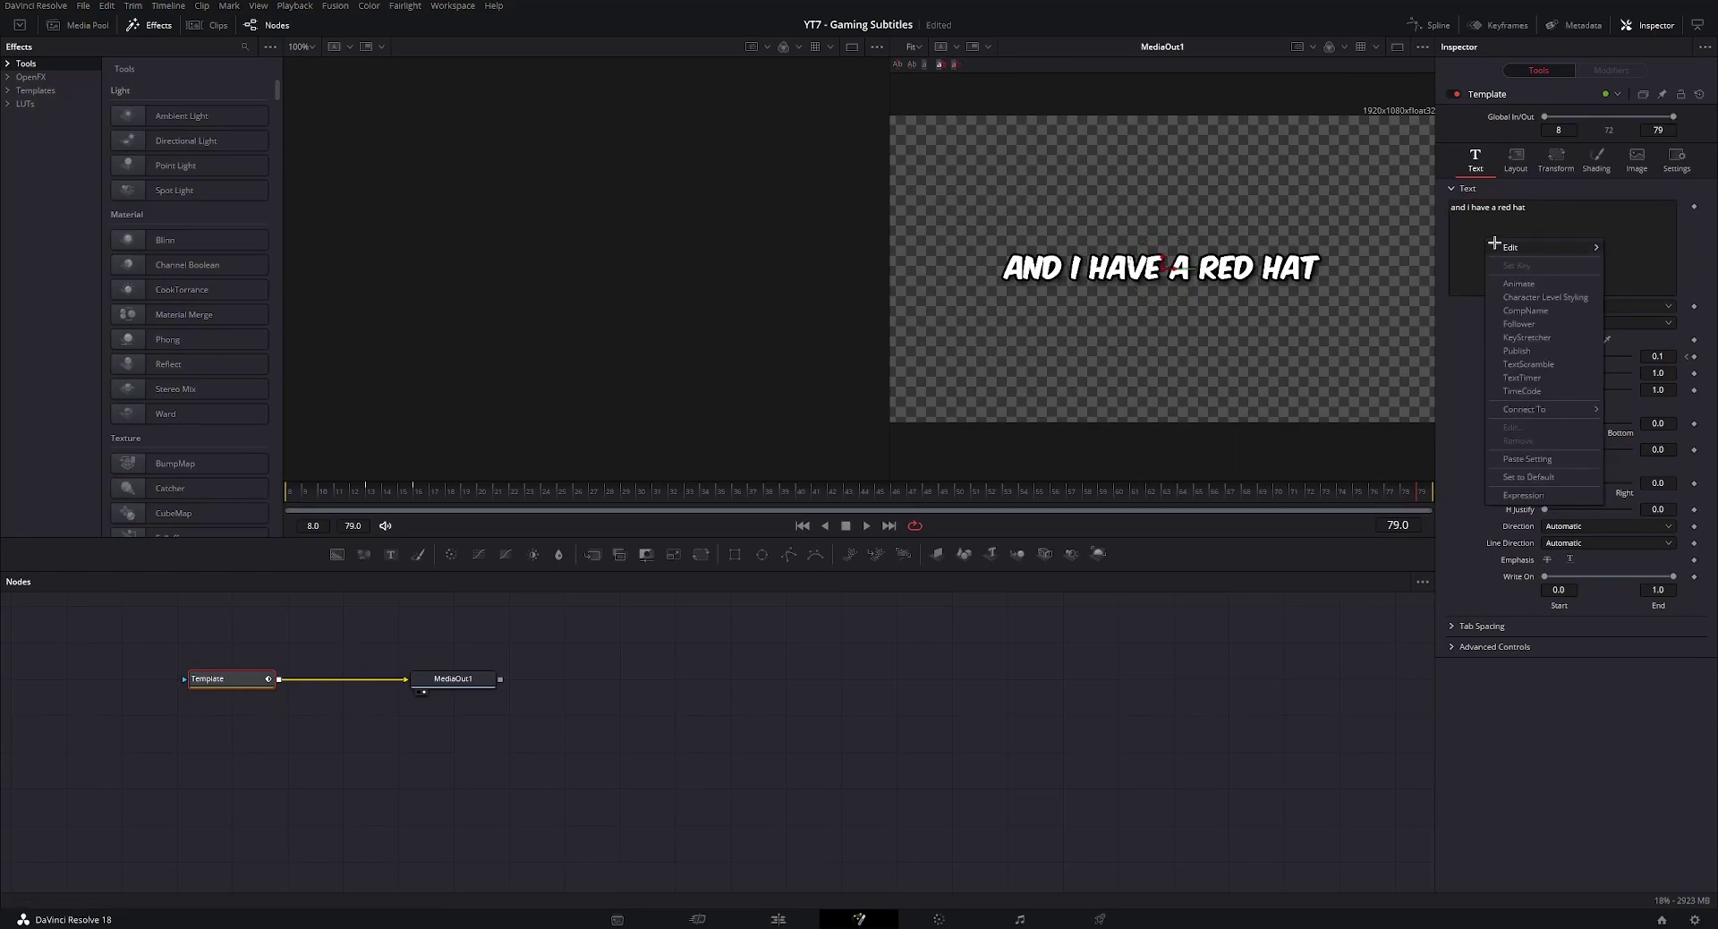
{"action": "left_click", "coordinate": [1526, 297]}
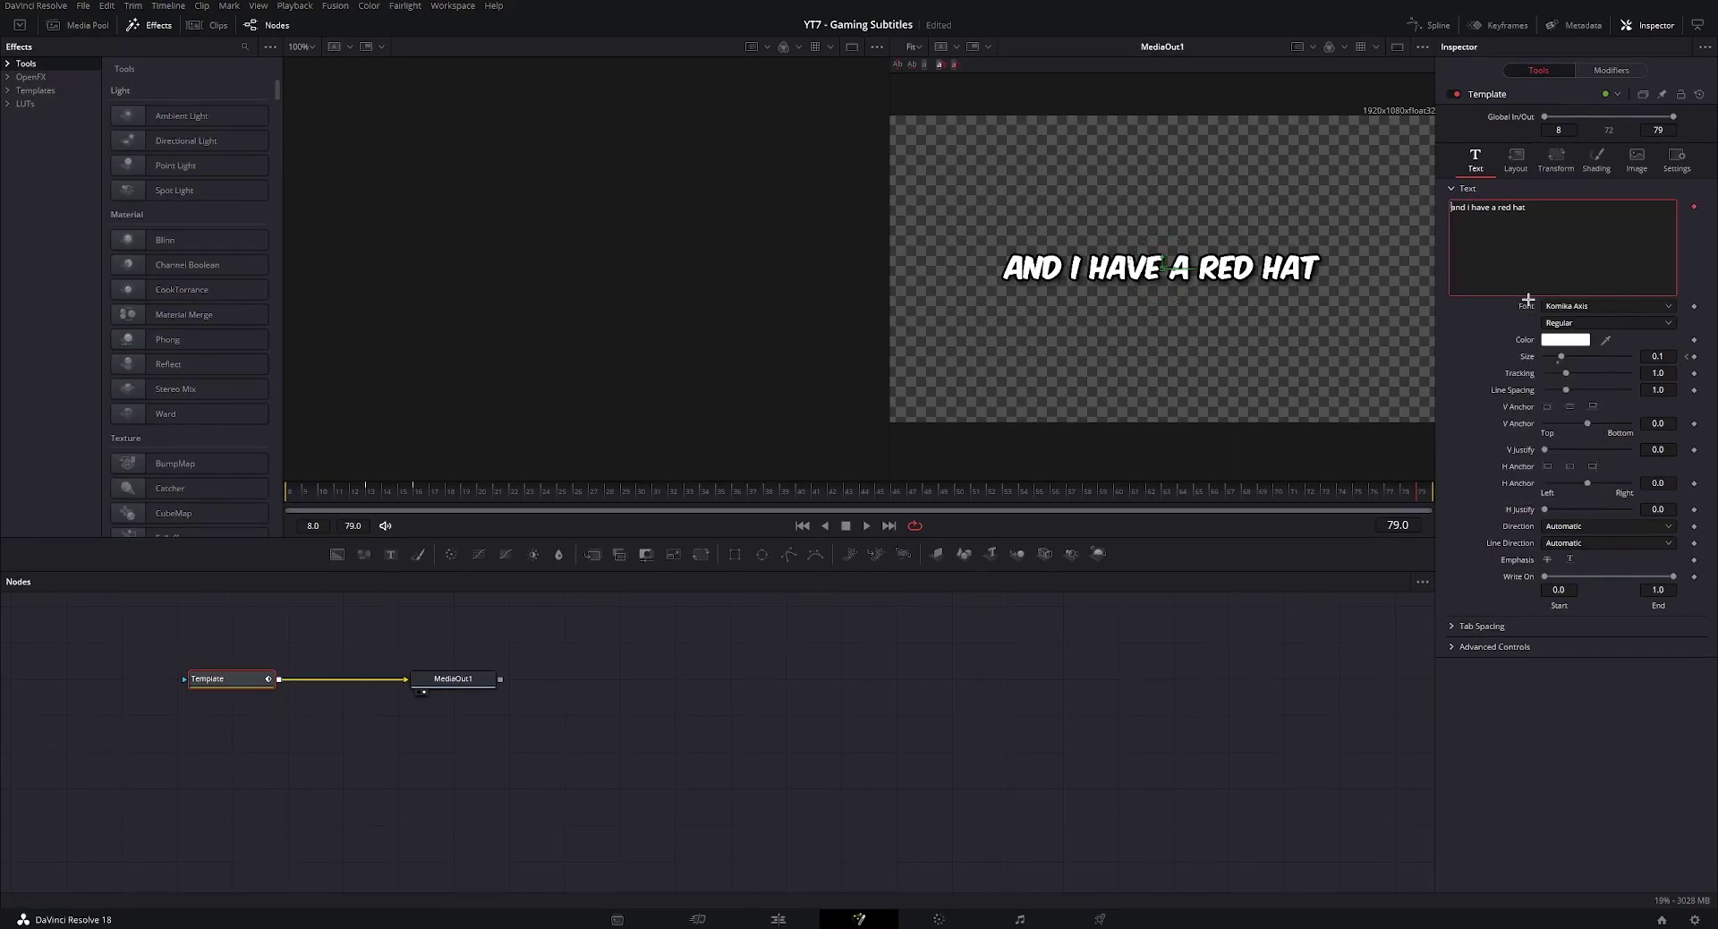
{"action": "left_click", "coordinate": [1612, 70]}
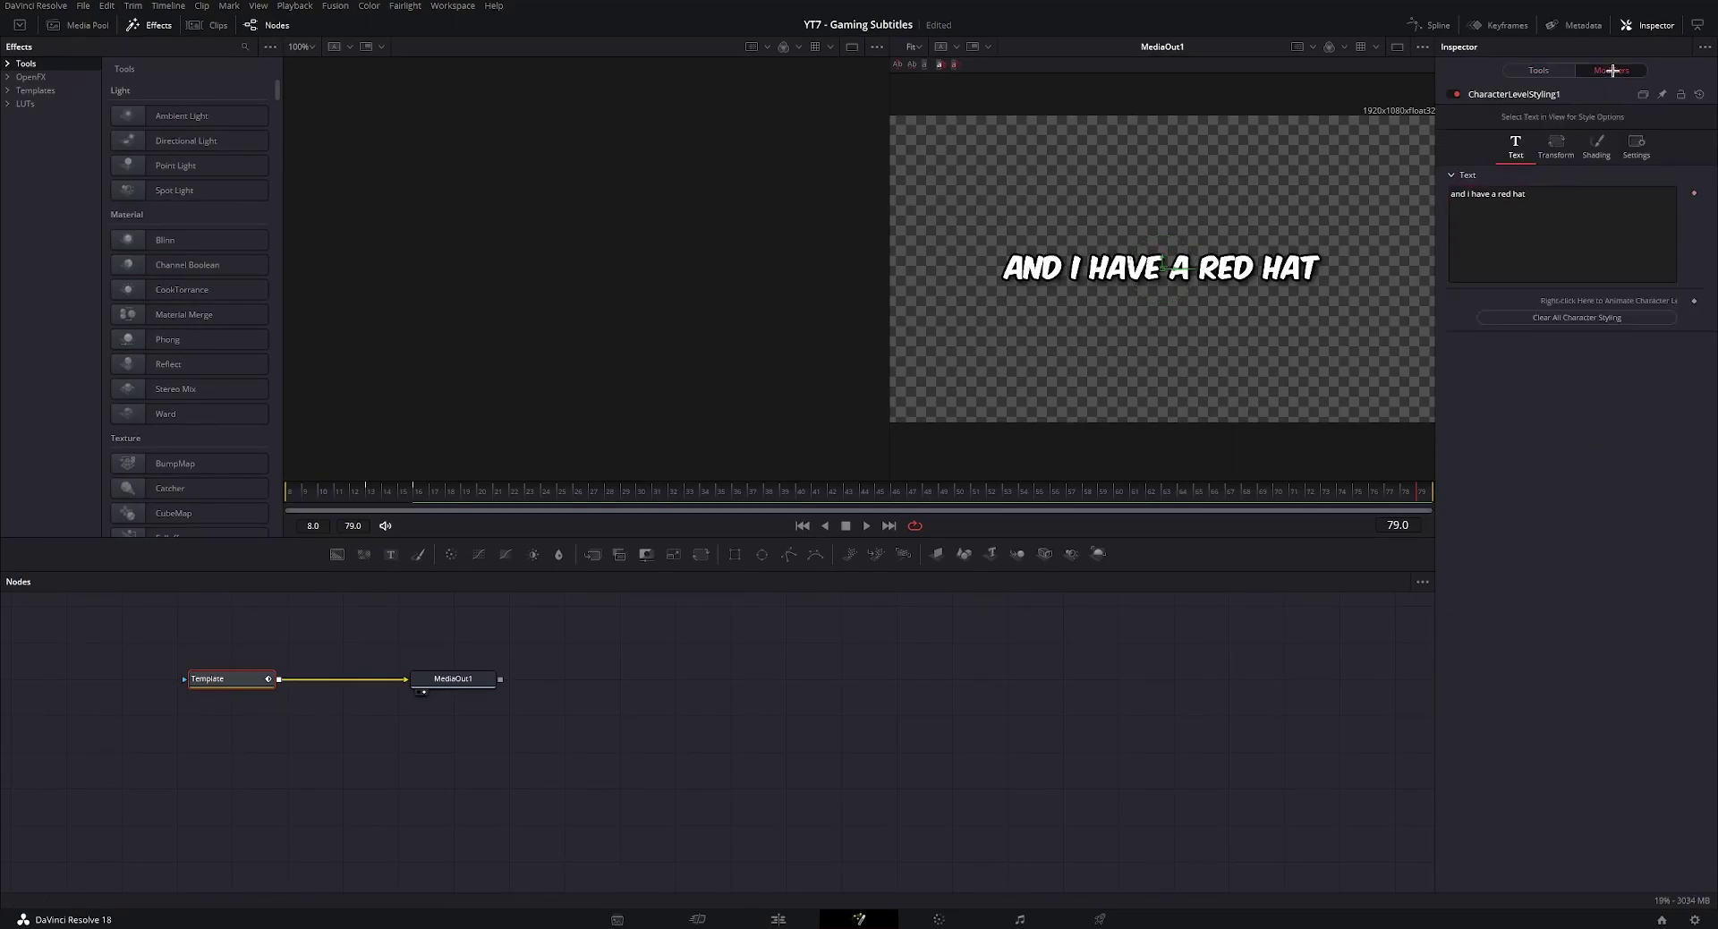
- Select the word RED and colour its shading dark red #aa0000
{"action": "left_click_drag", "start_coordinate": [1256, 224], "coordinate": [1204, 299]}
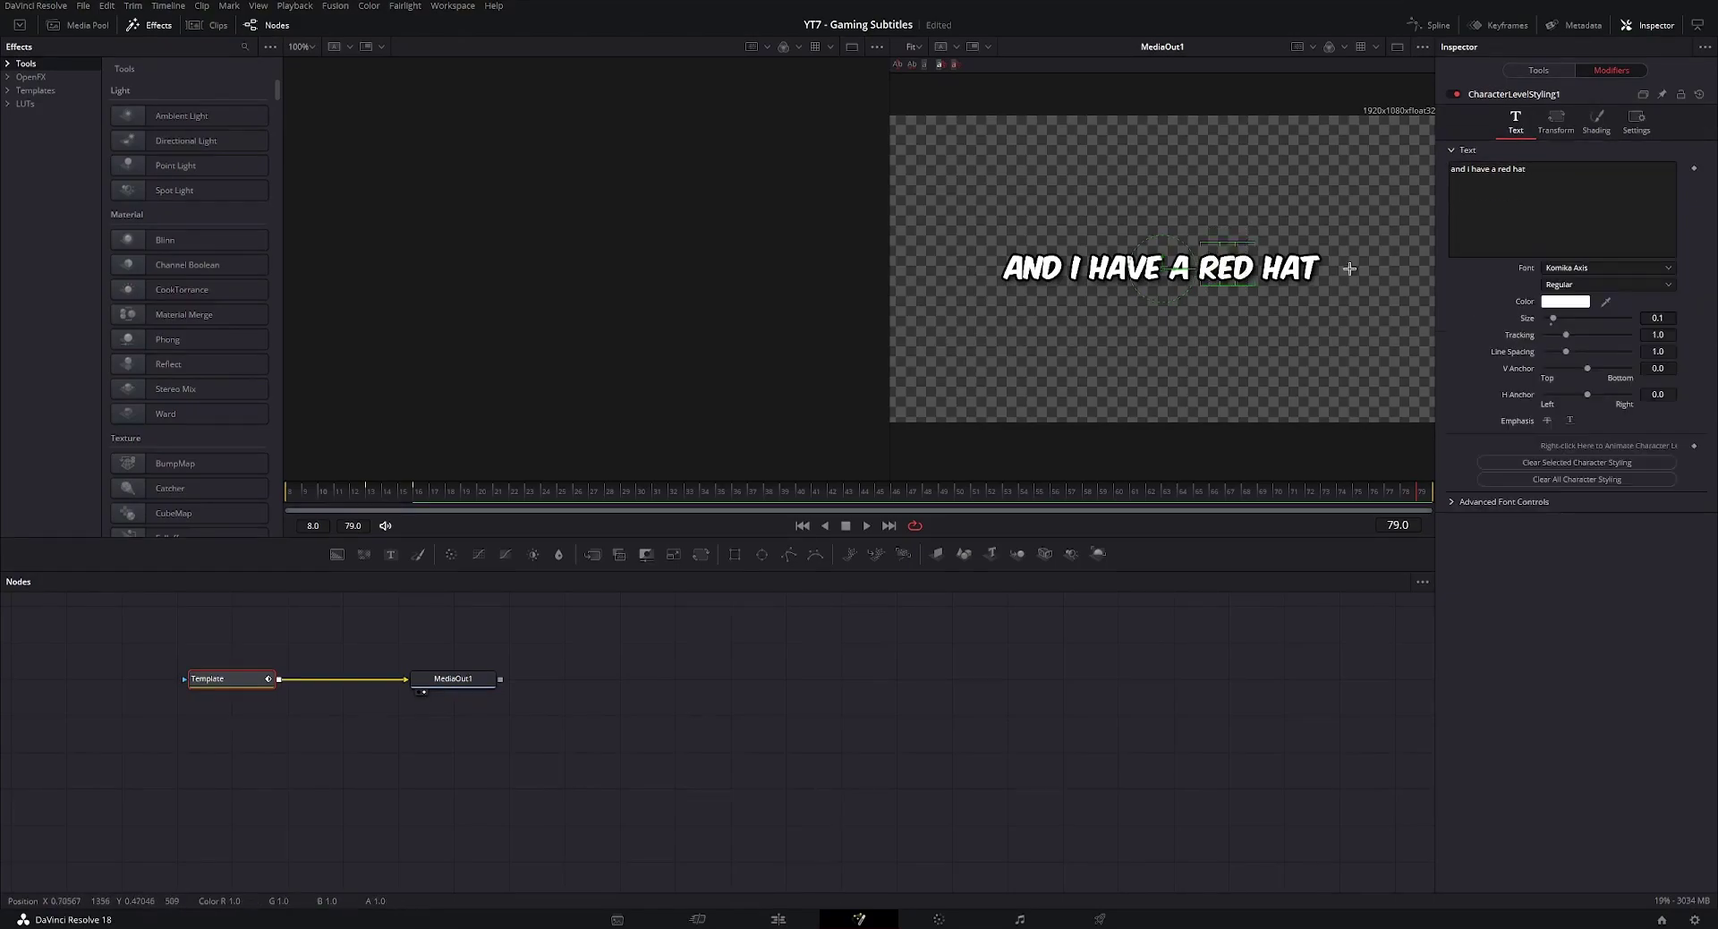
{"action": "left_click", "coordinate": [1596, 119]}
{"action": "left_click", "coordinate": [1572, 271]}
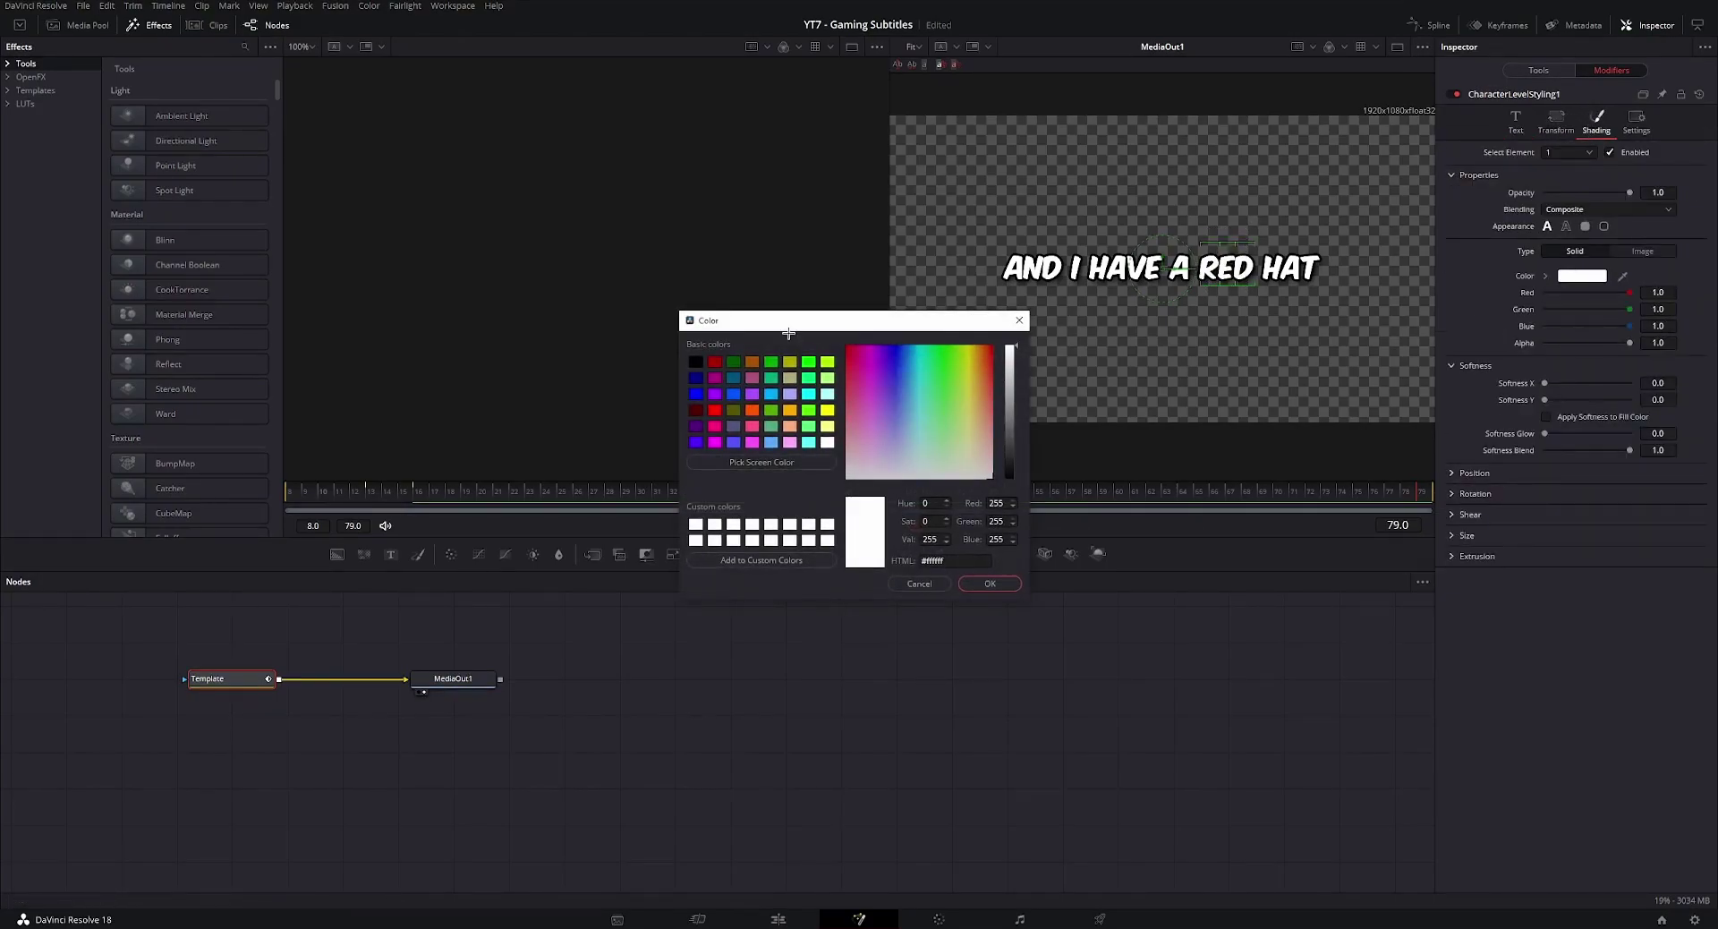
{"action": "left_click", "coordinate": [714, 361]}
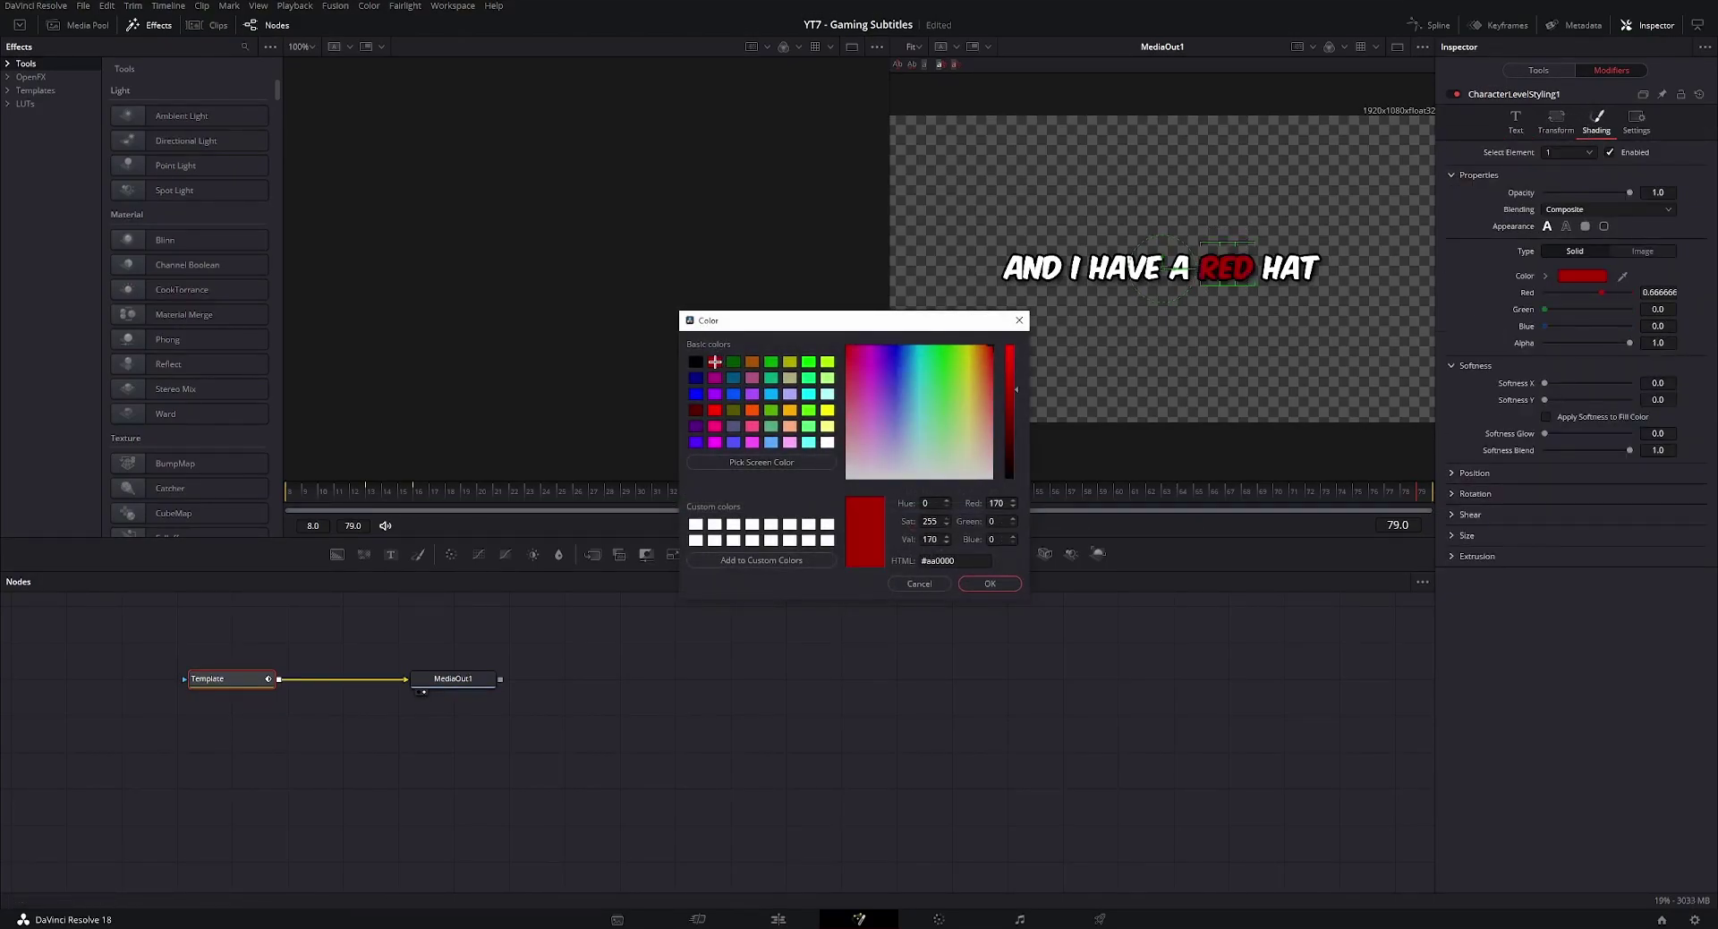
{"action": "left_click", "coordinate": [990, 582]}
{"action": "left_click", "coordinate": [778, 919]}
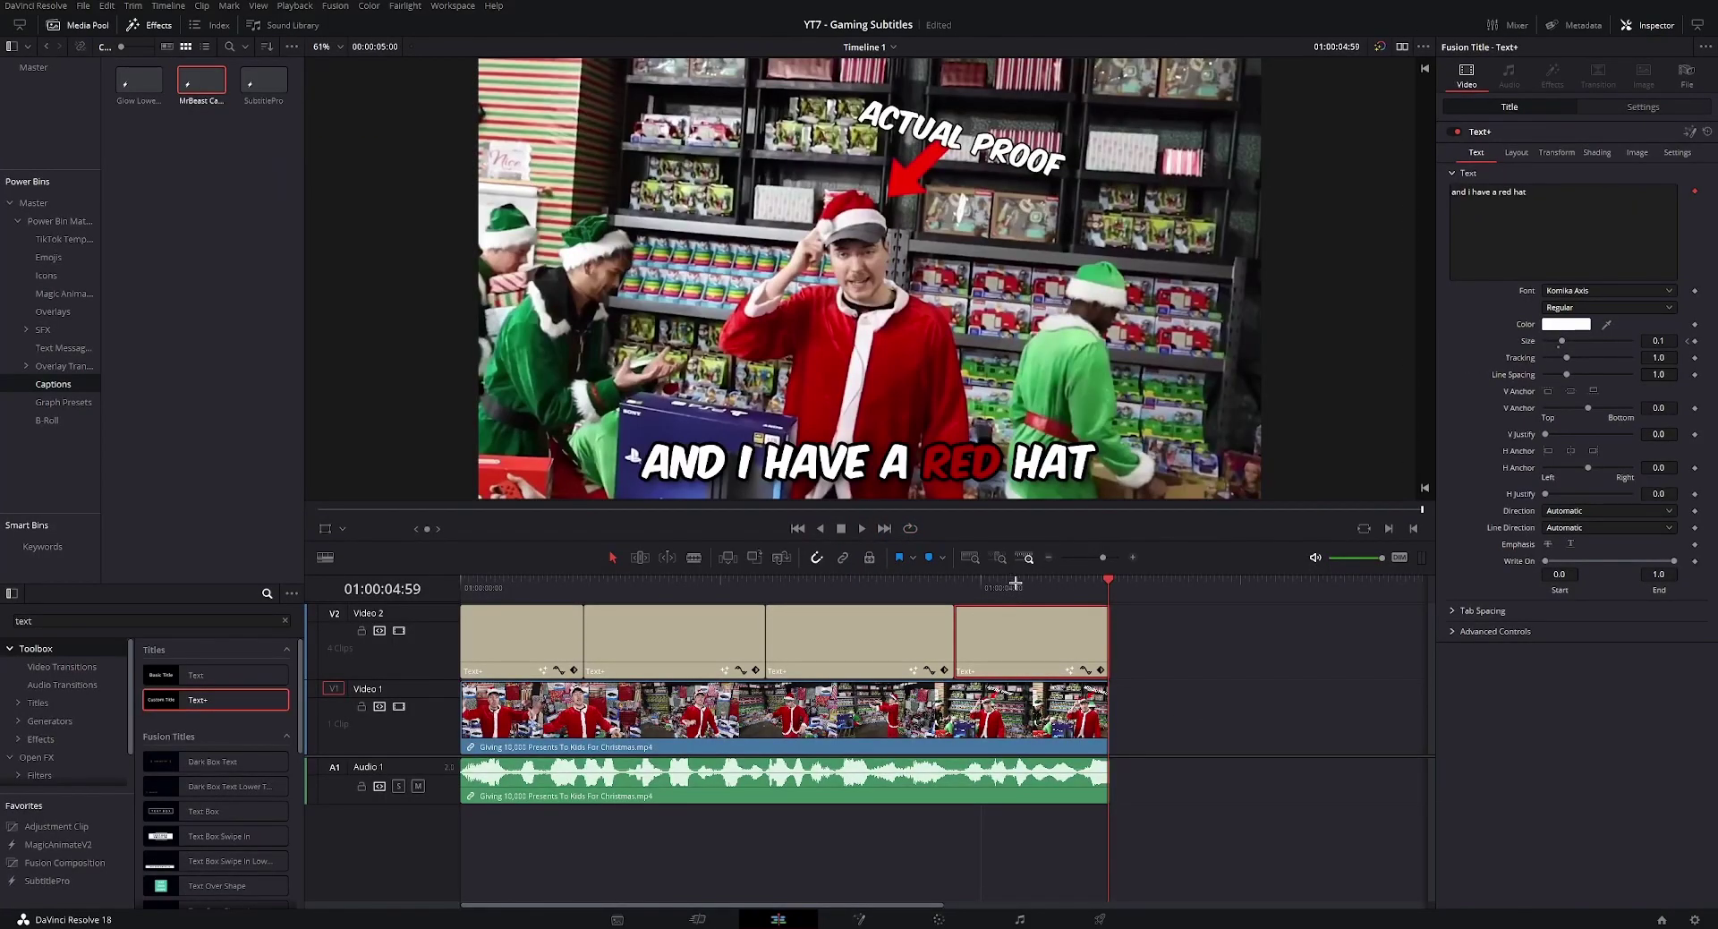
{"action": "left_click", "coordinate": [955, 583]}
{"action": "key", "text": "space"}
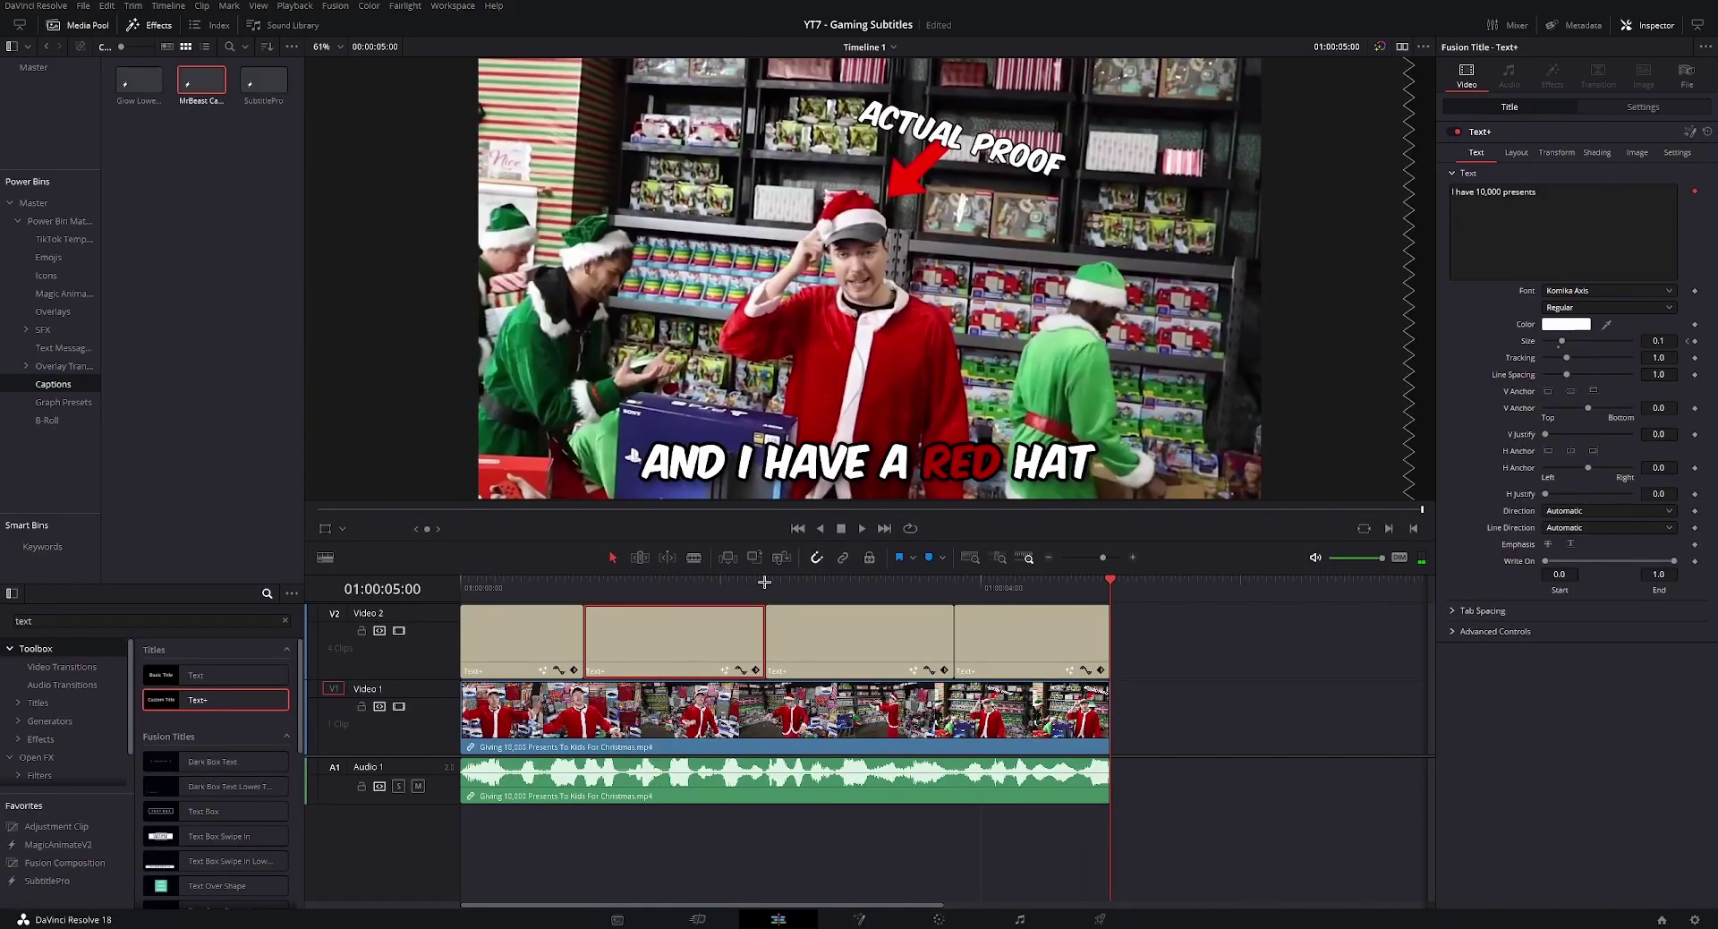
{"action": "key", "text": "Up"}
{"action": "key", "text": "Up"}
{"action": "key", "text": "Up"}
{"action": "key", "text": "Up"}
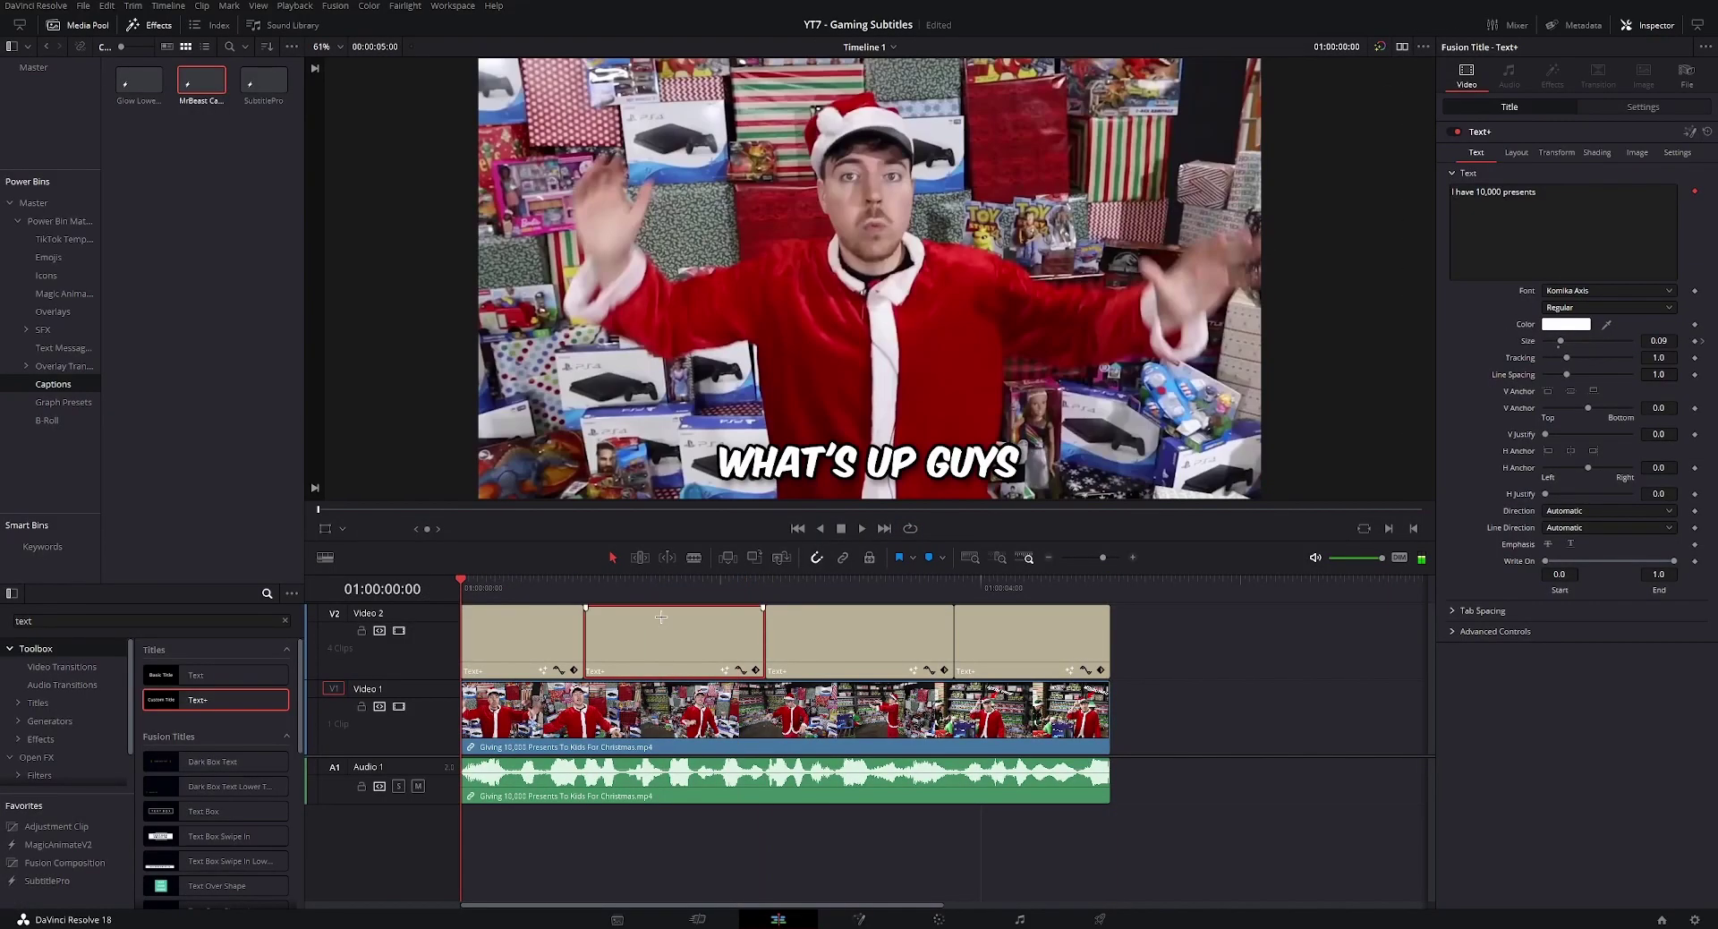
{"action": "key", "text": "space"}
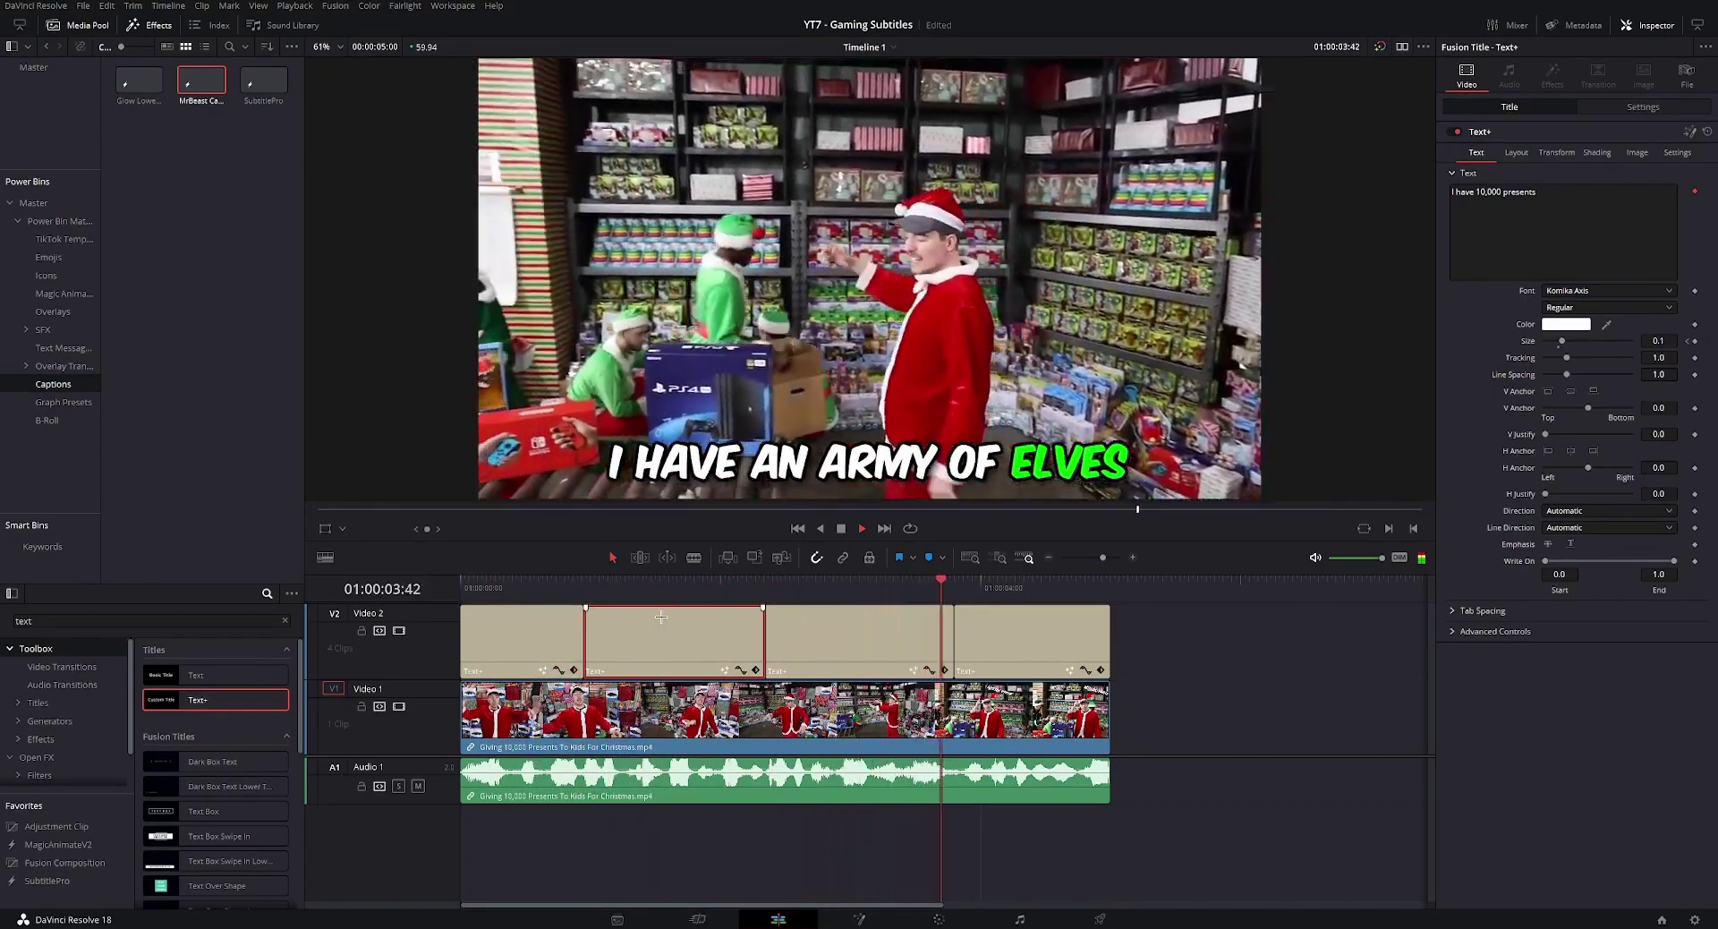
- Drop the MrBeast Captions preset onto Video 2 after the four captions and select it
{"action": "left_click", "coordinate": [1106, 592]}
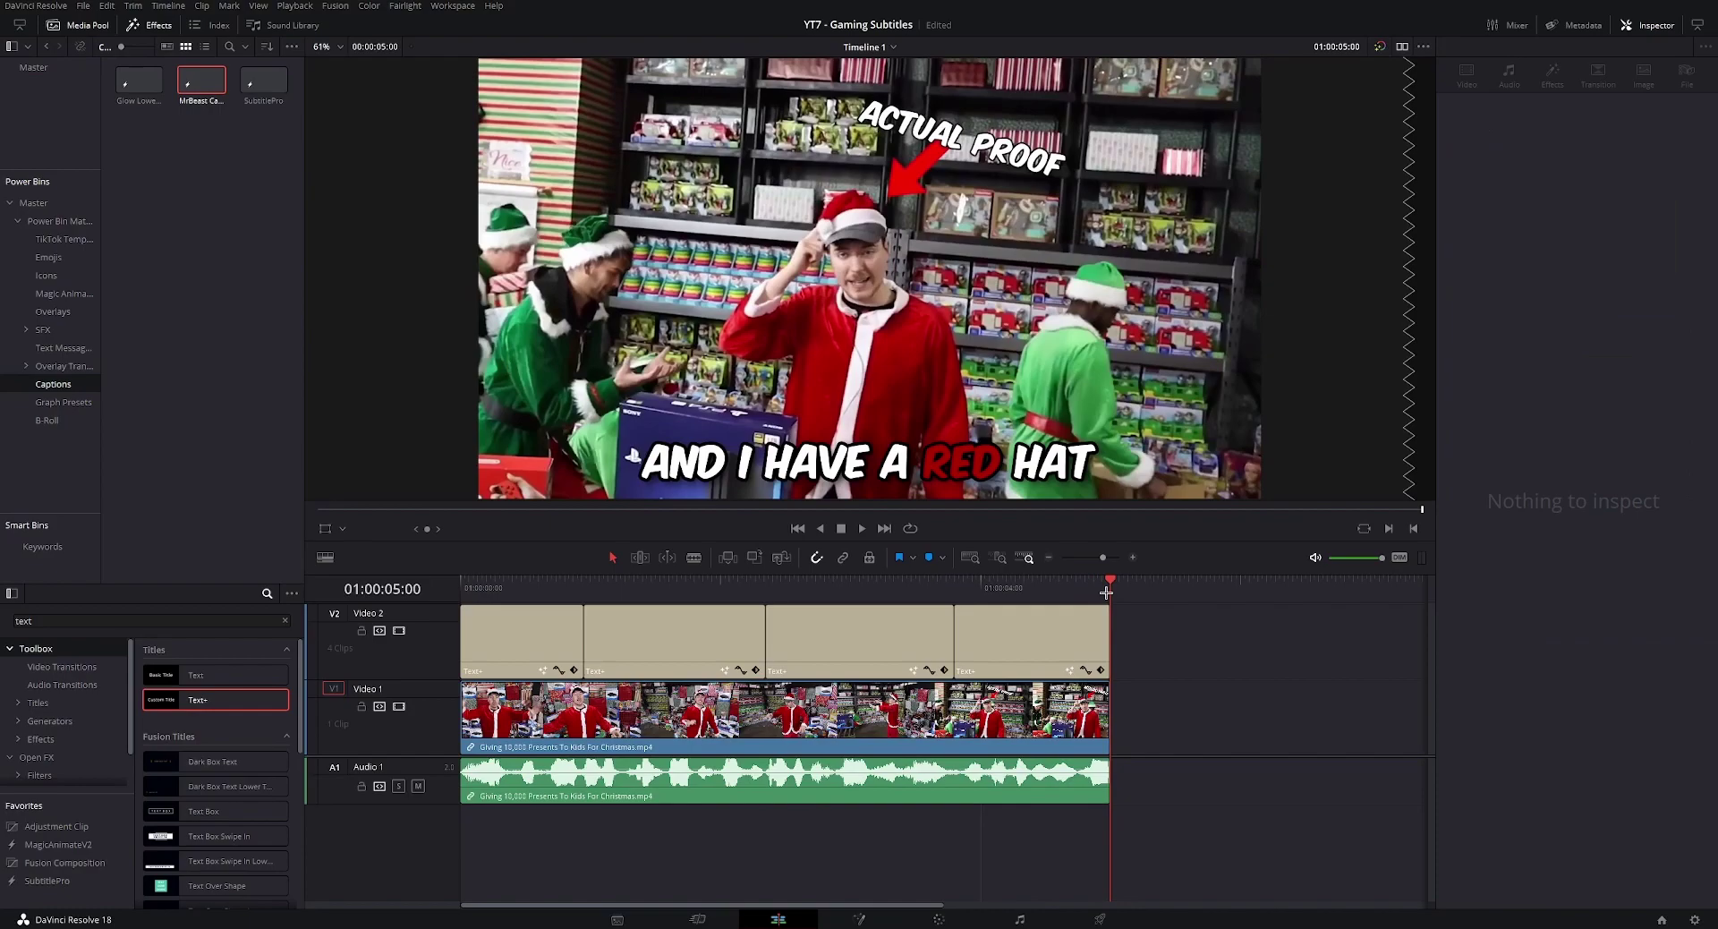
{"action": "double_click", "coordinate": [55, 383]}
{"action": "left_click_drag", "start_coordinate": [199, 84], "coordinate": [1154, 639]}
{"action": "left_click", "coordinate": [1152, 582]}
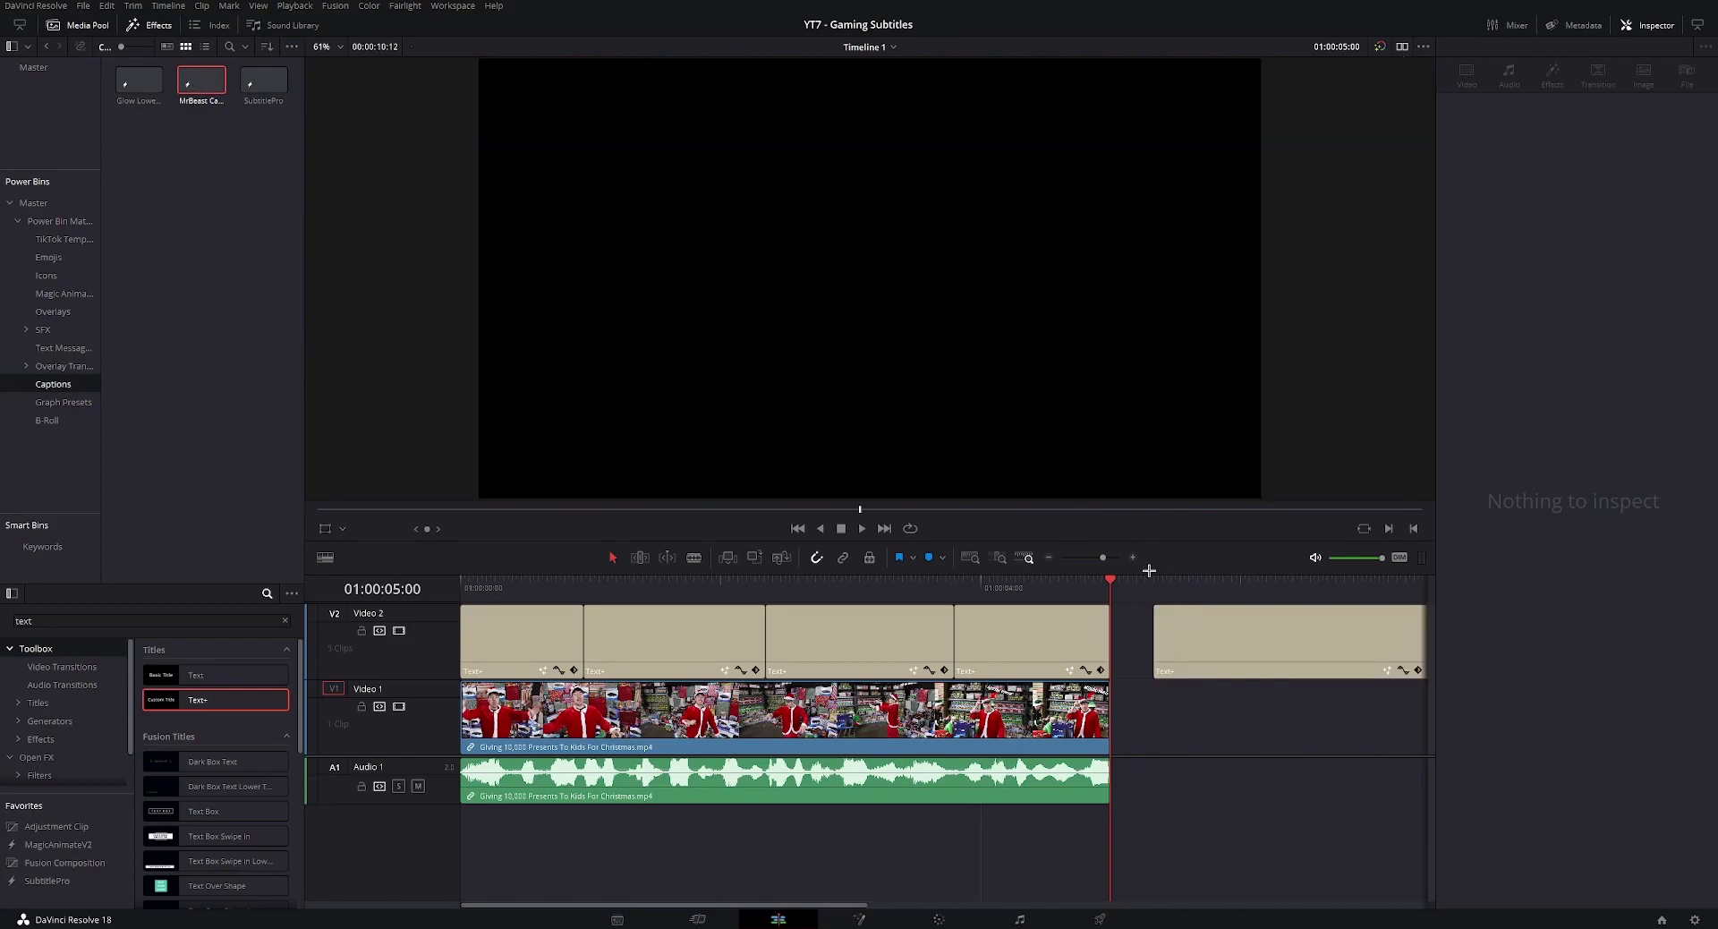
{"action": "left_click_drag", "start_coordinate": [1152, 583], "coordinate": [1258, 582]}
{"action": "left_click", "coordinate": [1296, 639]}
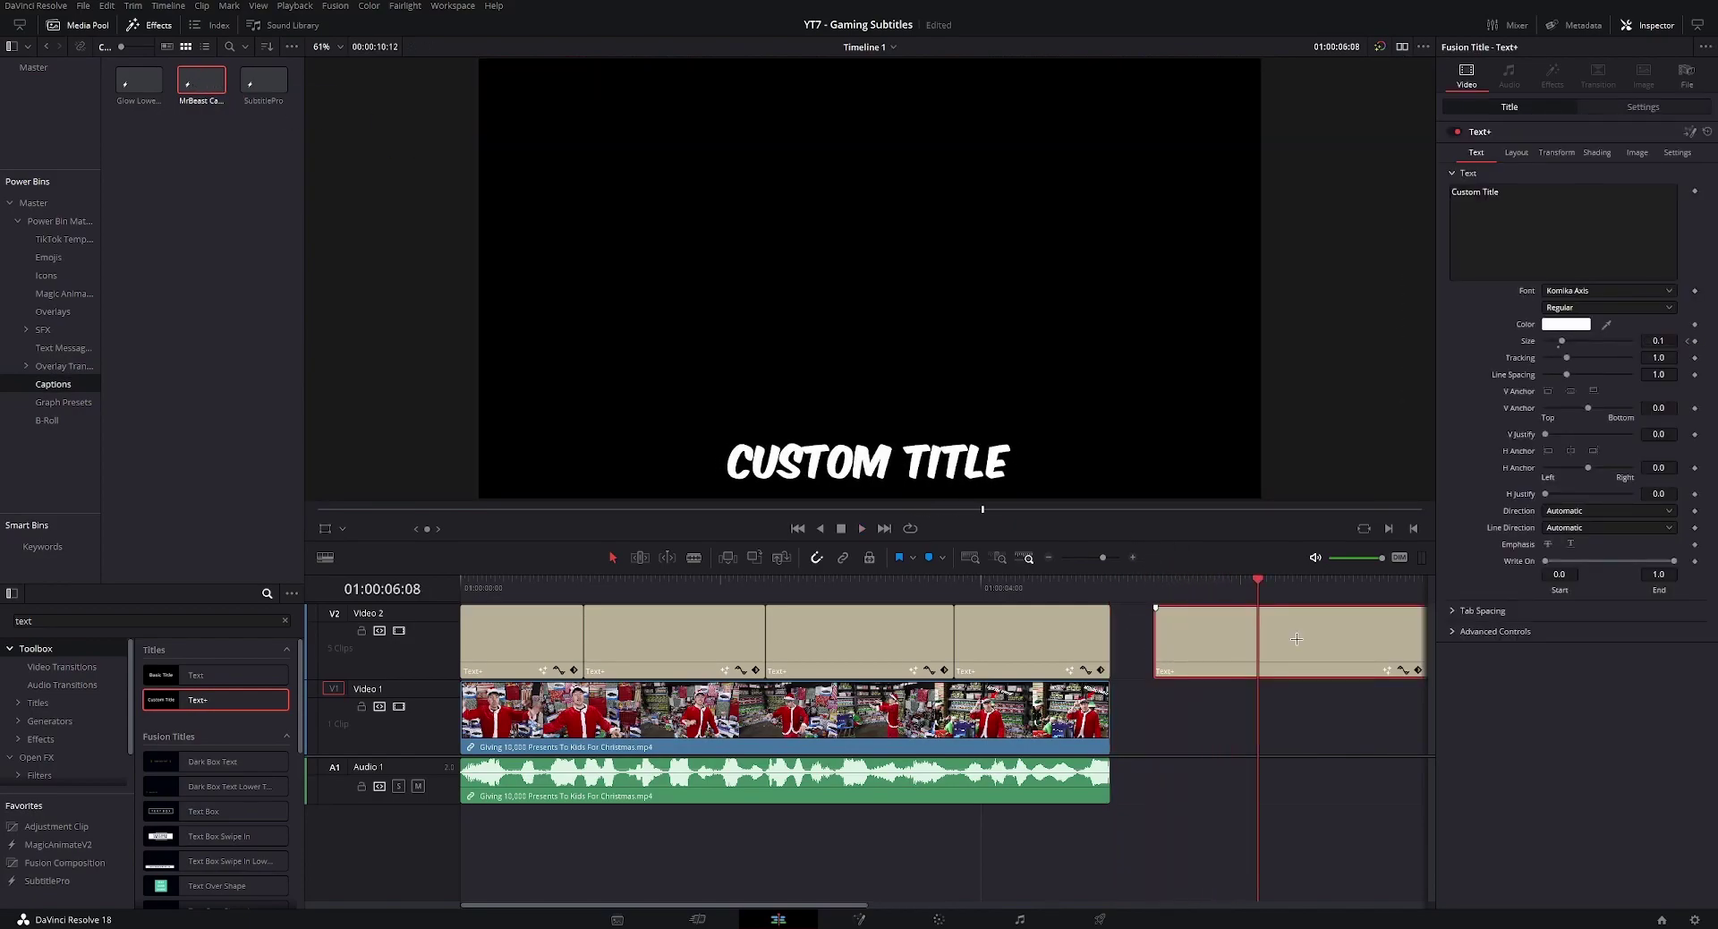